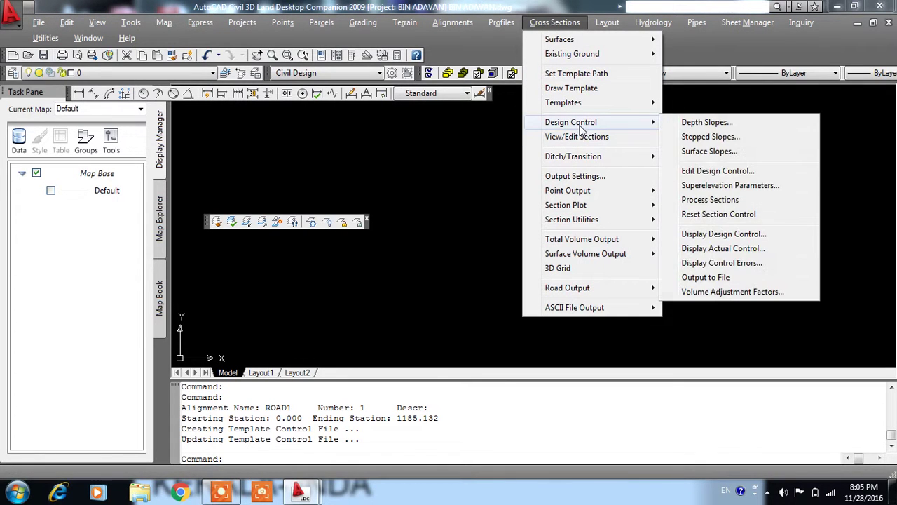
- Apply the road width 8.5 template to ROAD1 for stations 0.000 to 1185.132
click(704, 173)
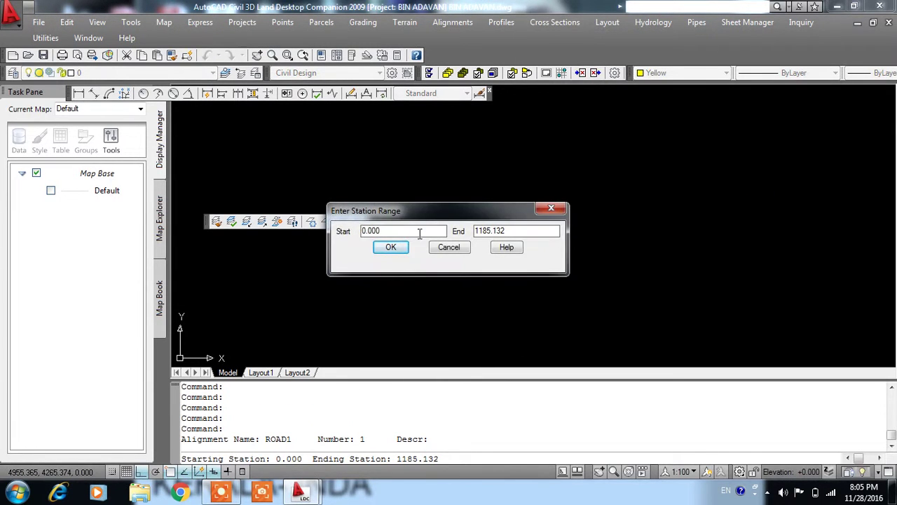
click(397, 251)
click(443, 259)
click(433, 181)
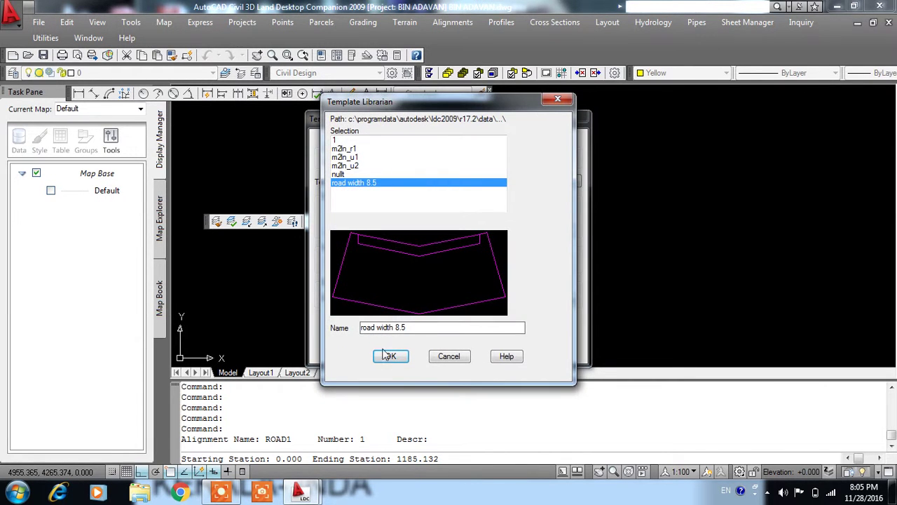
click(387, 355)
click(394, 338)
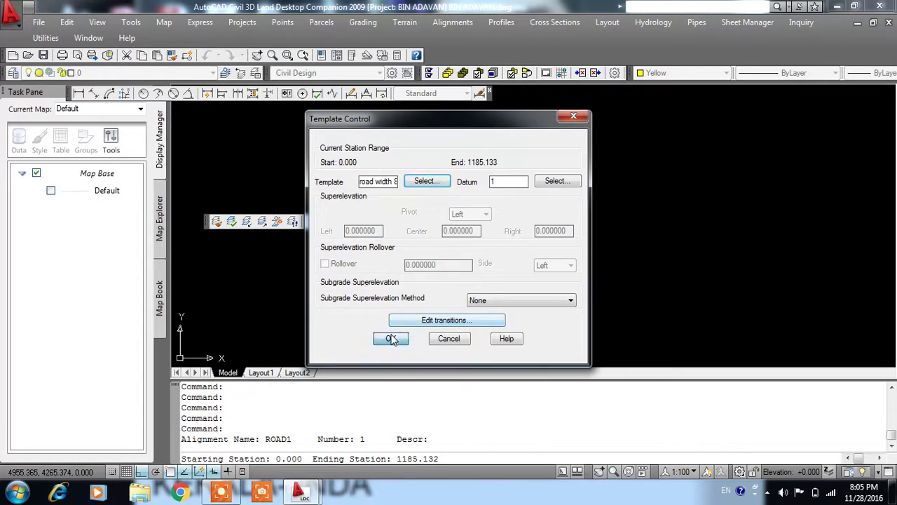
click(441, 318)
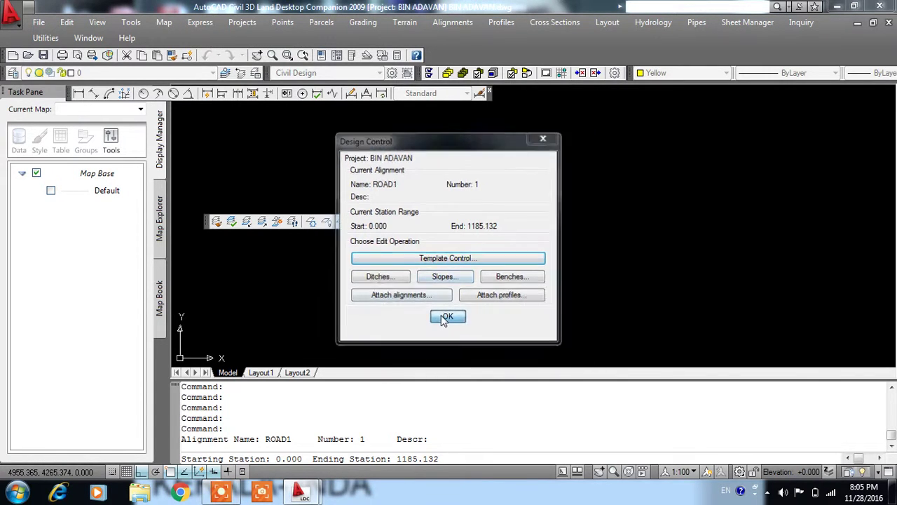
click(557, 31)
- Step through ROAD1's cross sections from 0+130 to 0+650, then exit and zoom into the profile
click(568, 137)
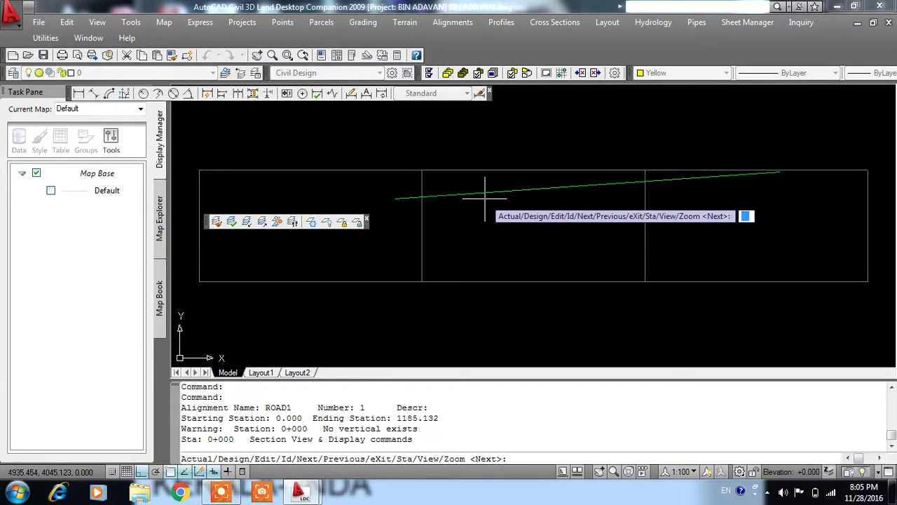
key(Return)
key(Return)
key(Return)
key(Return)
key(Return)
key(Return)
key(Return)
key(Return)
key(Return)
key(Return)
key(Return)
key(Return)
key(Return)
key(Return)
key(Return)
key(Return)
key(Return)
key(Return)
key(Return)
key(Return)
key(Return)
key(Return)
key(Return)
key(Return)
key(Return)
key(Return)
key(Return)
key(Return)
key(Return)
key(Return)
key(Return)
key(Return)
key(Return)
key(Return)
key(Return)
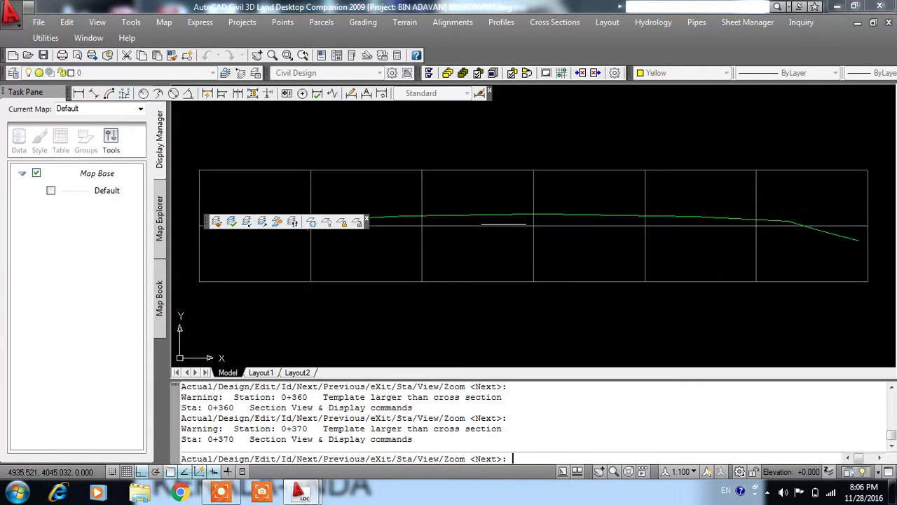
key(Return)
key(Return)
key(Return)
key(Return)
key(Return)
key(Return)
key(Return)
key(Return)
key(Return)
key(Return)
key(Return)
key(Return)
key(Return)
key(Return)
key(Return)
key(Return)
key(Return)
key(Return)
key(Return)
key(Return)
key(Return)
key(Return)
key(Return)
key(Return)
key(Return)
key(Escape)
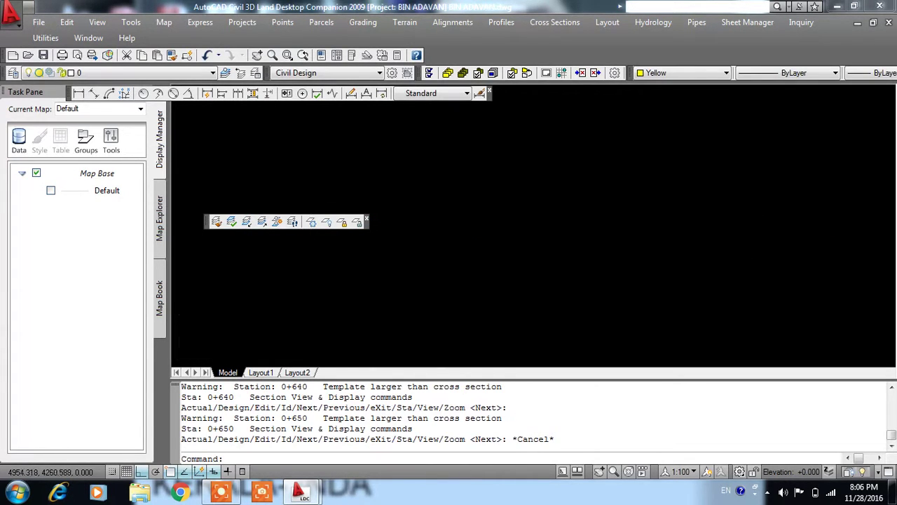
scroll(403, 209, up, 2)
scroll(442, 203, up, 2)
scroll(490, 196, up, 2)
scroll(548, 185, up, 1)
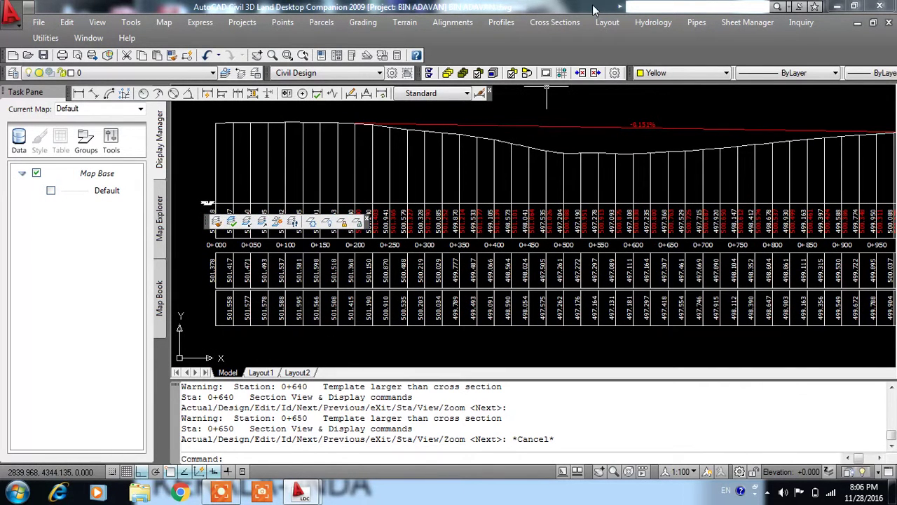
- Recheck ROAD1's template control, keeping road width 8.5 over the full station range
click(555, 22)
mouse_move(571, 122)
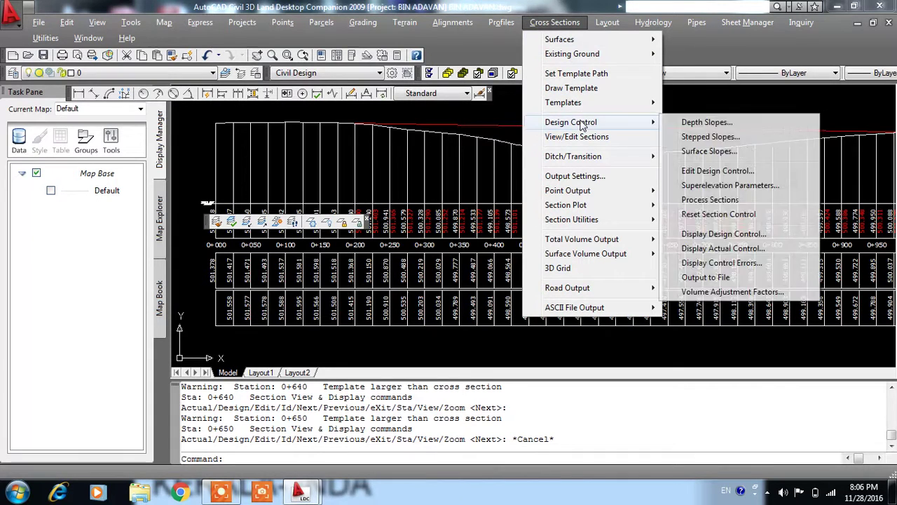
click(764, 172)
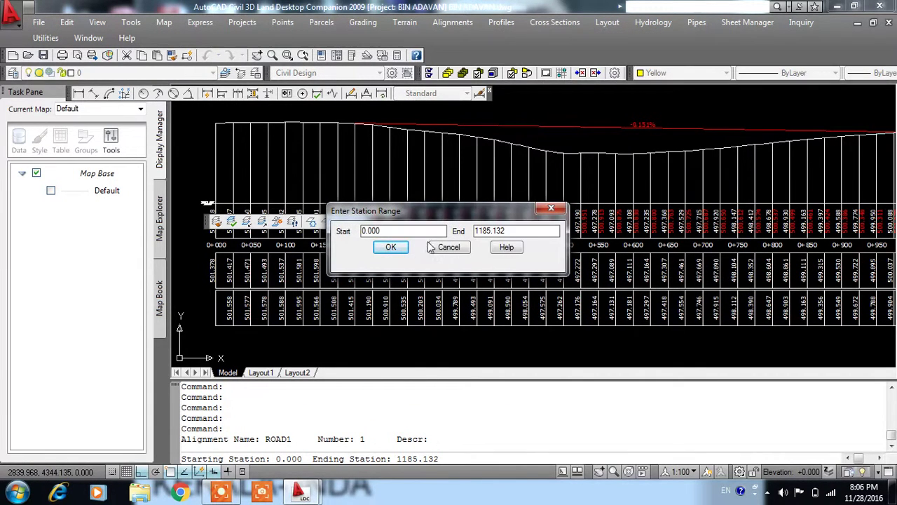
click(407, 246)
click(438, 259)
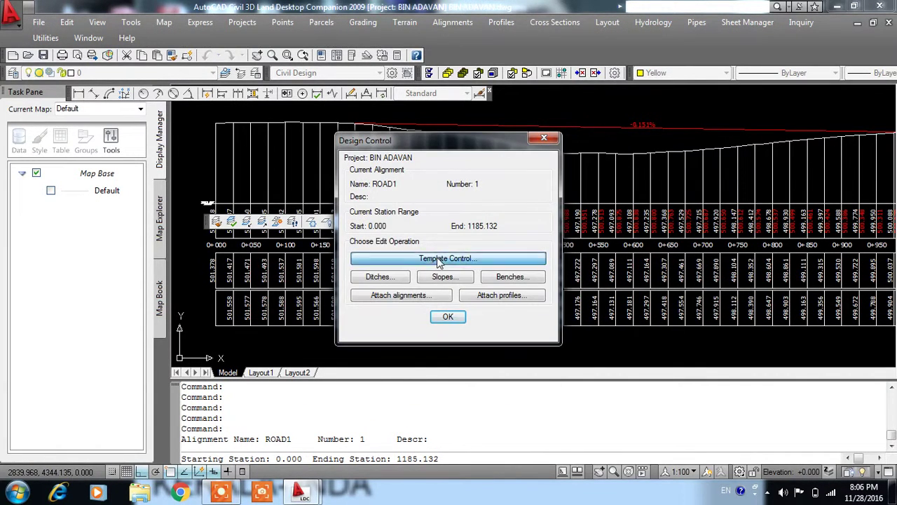
click(428, 182)
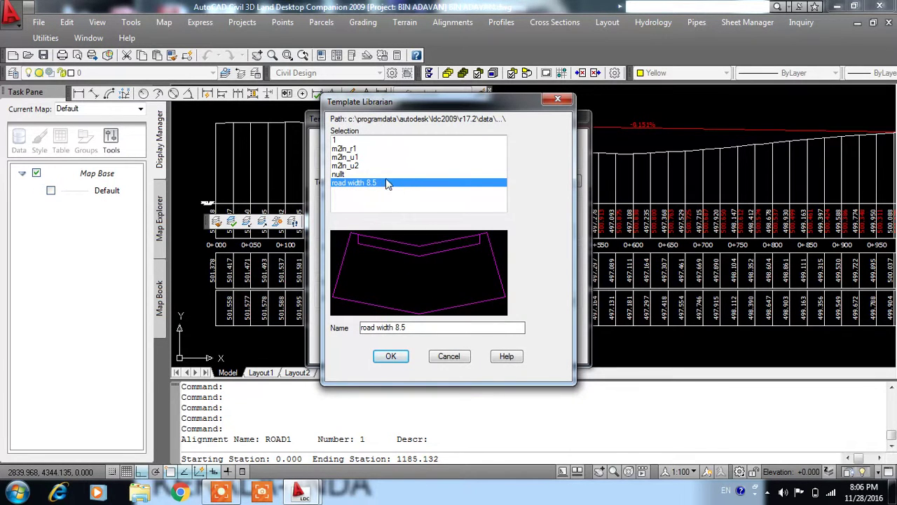
click(401, 359)
click(449, 336)
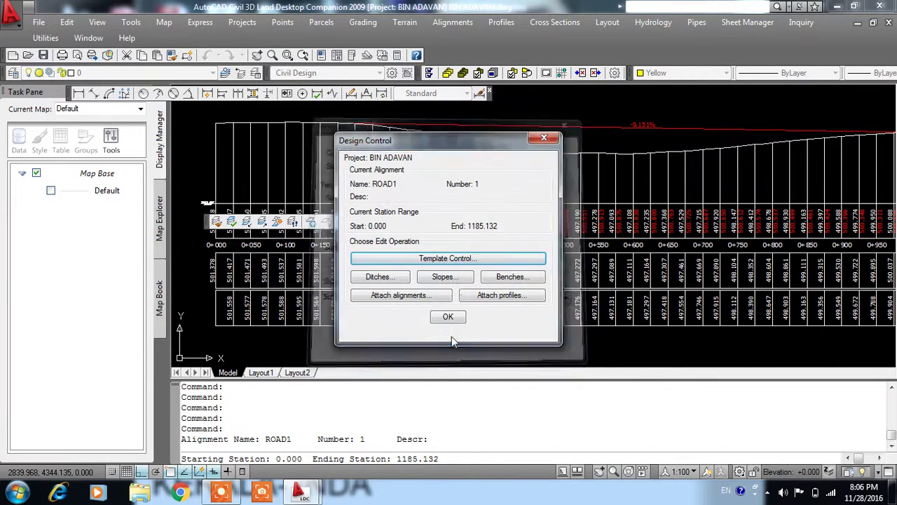
click(445, 260)
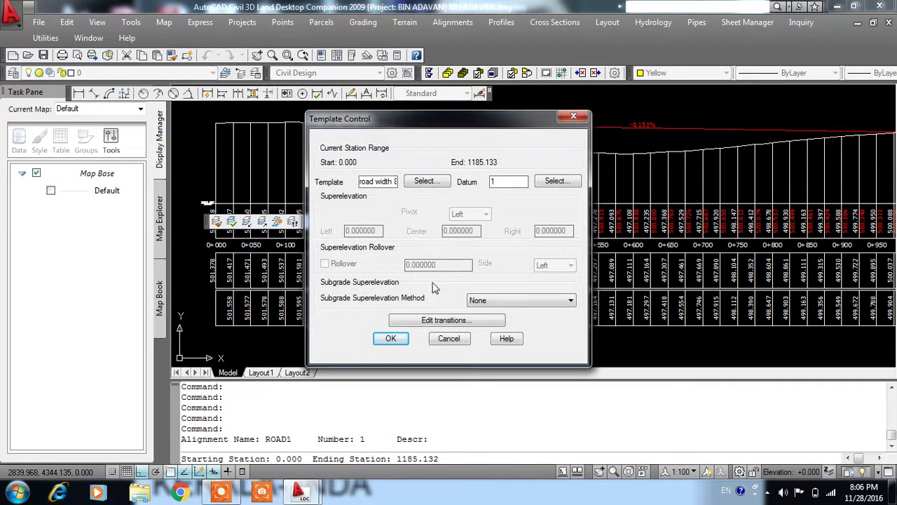
click(390, 339)
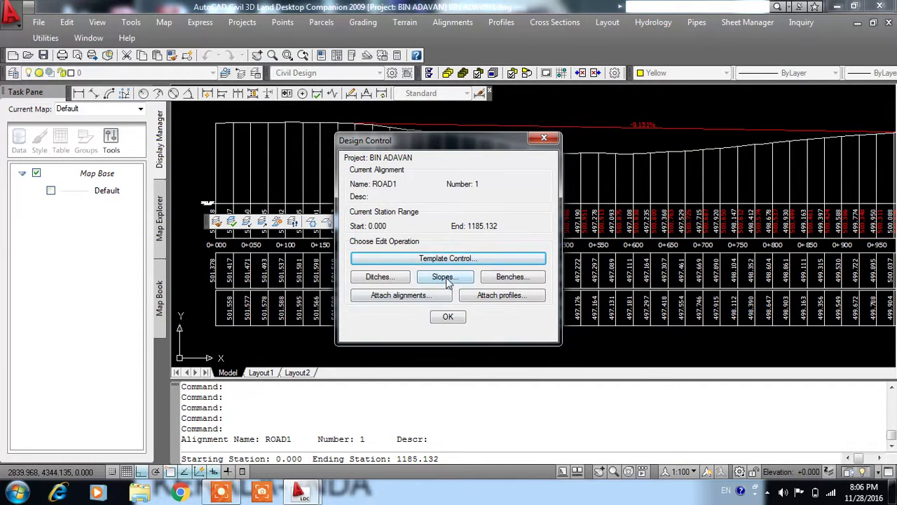
- Review the side slope settings without changes and close the design control
click(445, 278)
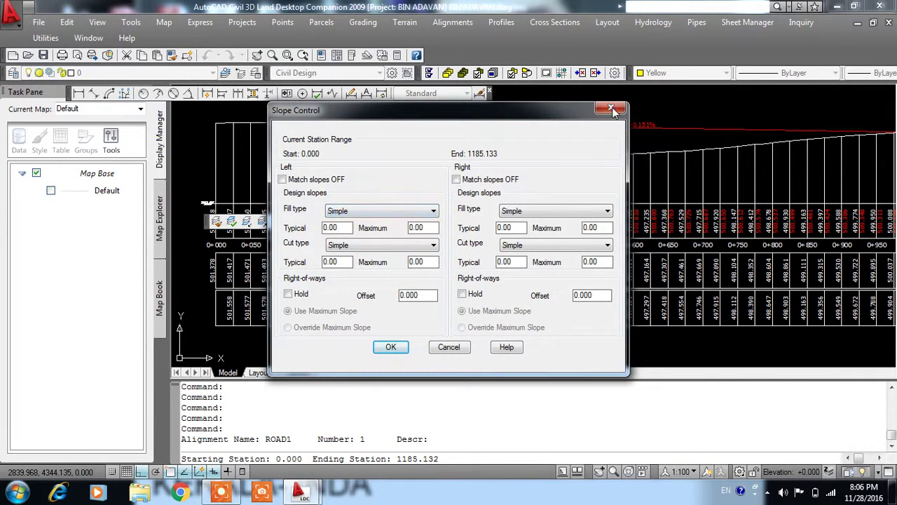
click(611, 110)
click(543, 137)
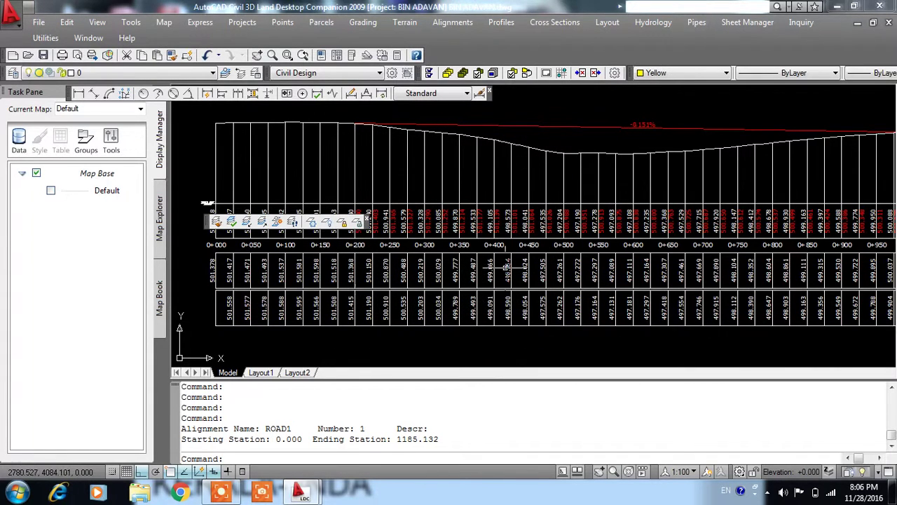
click(549, 24)
mouse_move(570, 122)
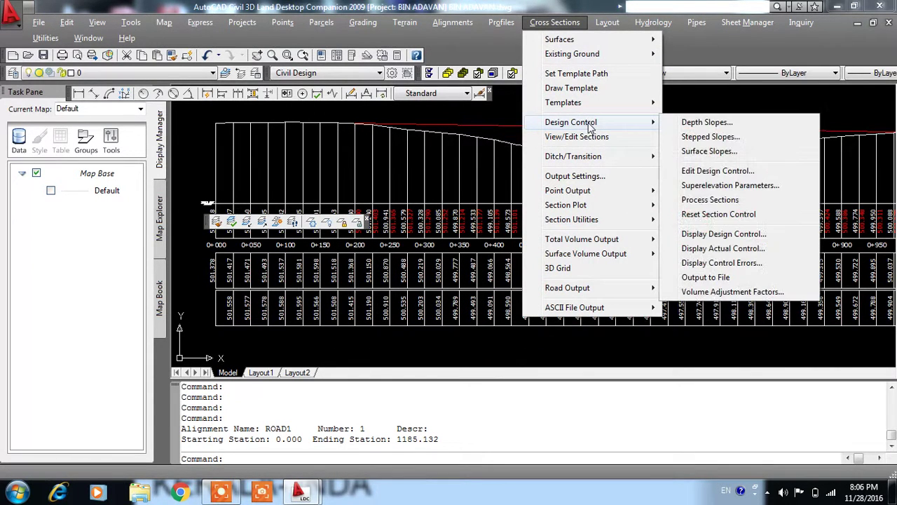
- Preview template 1, then reapply road width 8.5 and close the design control
click(715, 171)
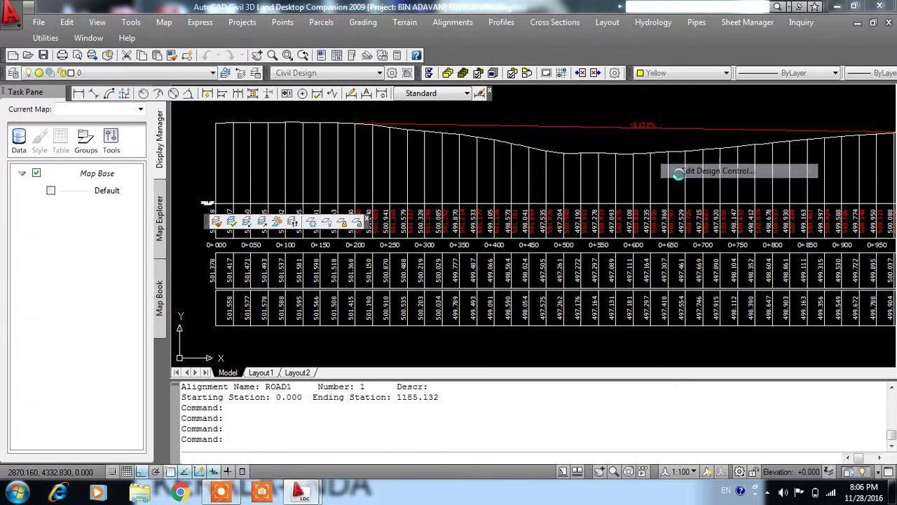
click(391, 247)
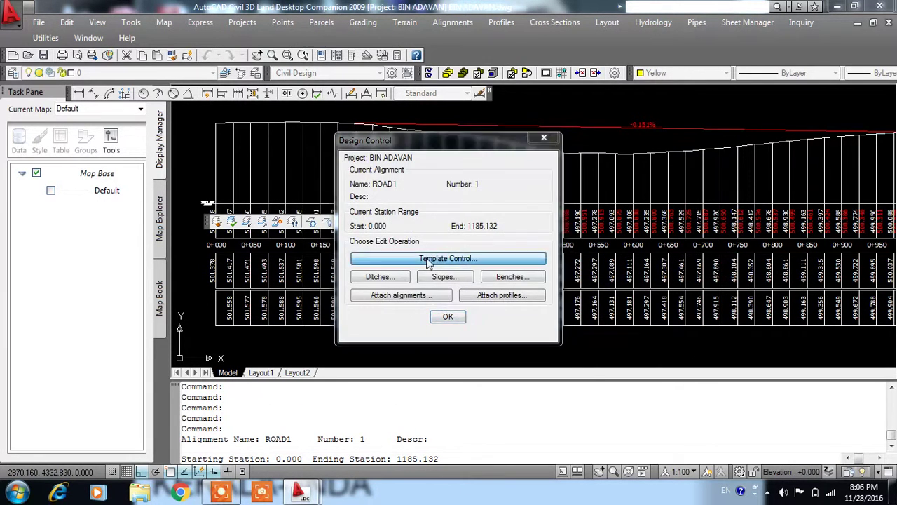
click(418, 255)
click(424, 182)
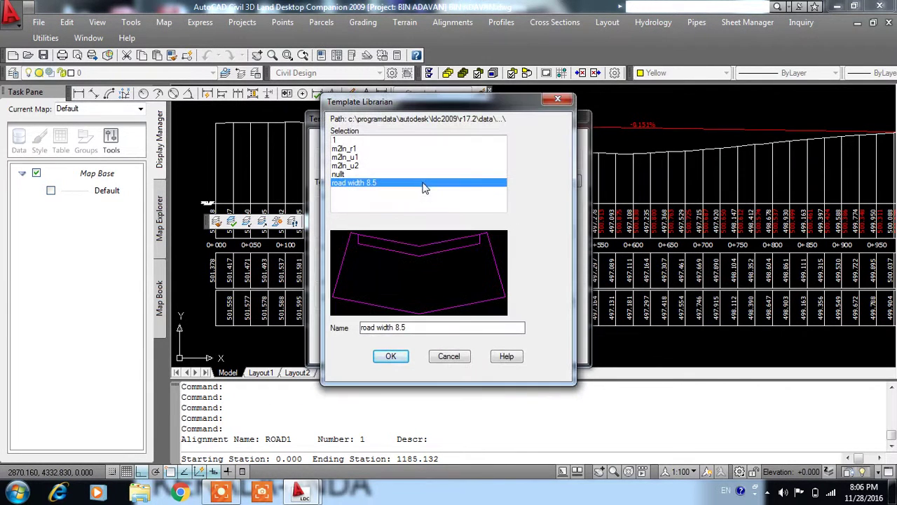
click(354, 174)
click(343, 141)
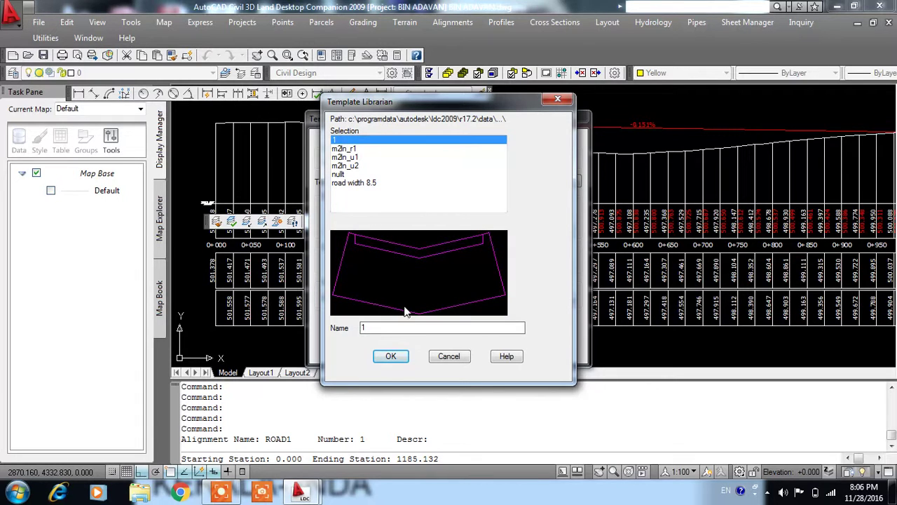
click(359, 183)
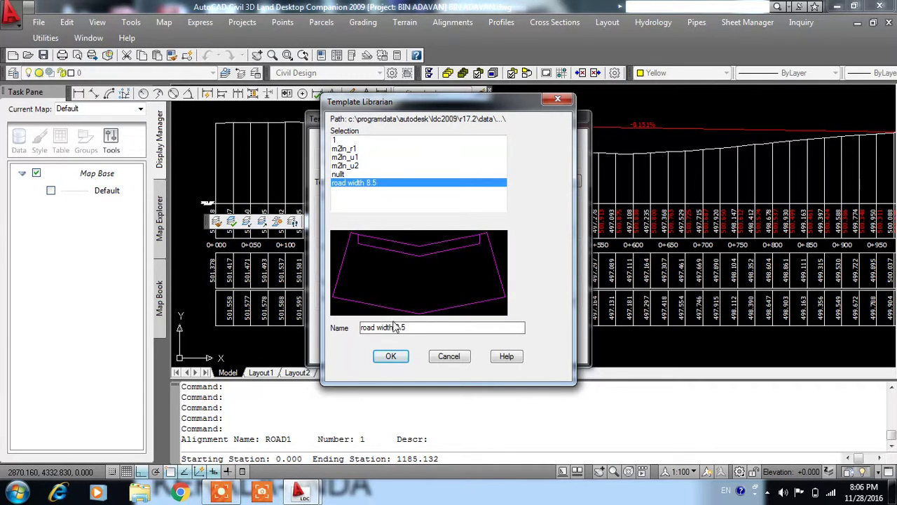
click(391, 357)
click(399, 337)
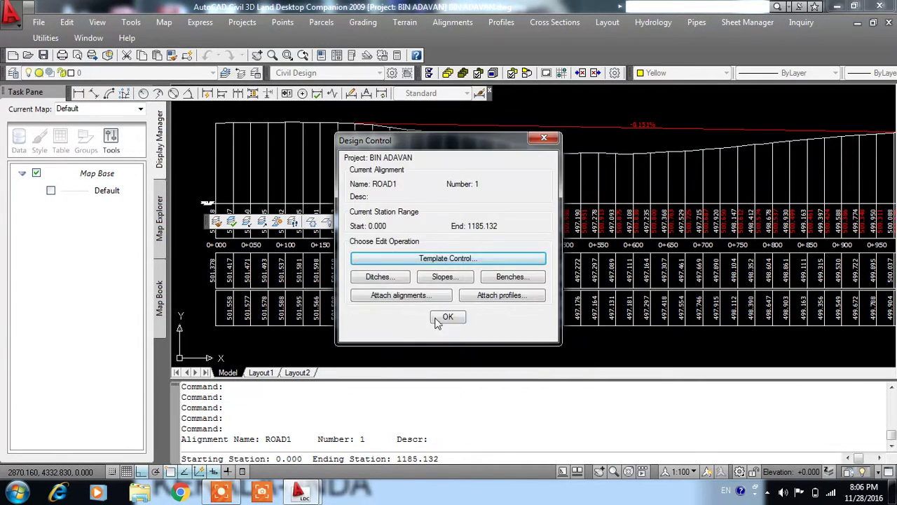
click(449, 316)
click(554, 22)
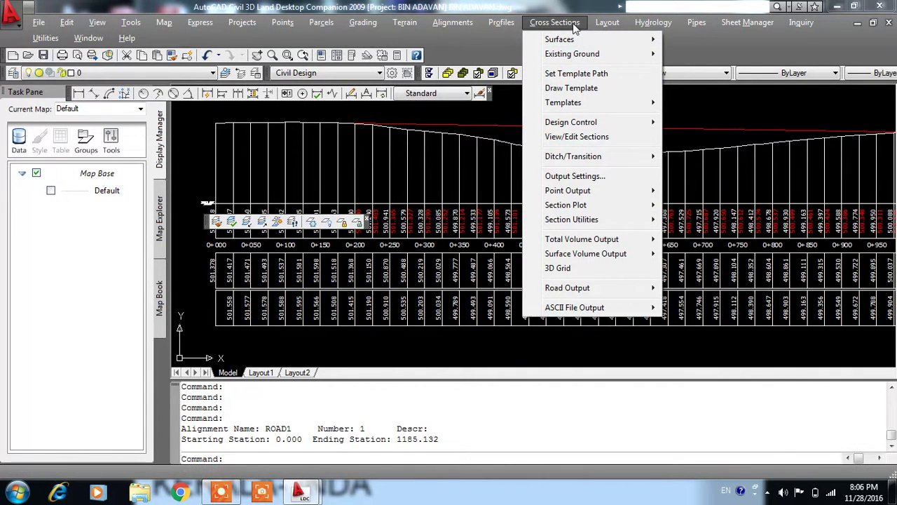
mouse_move(572, 54)
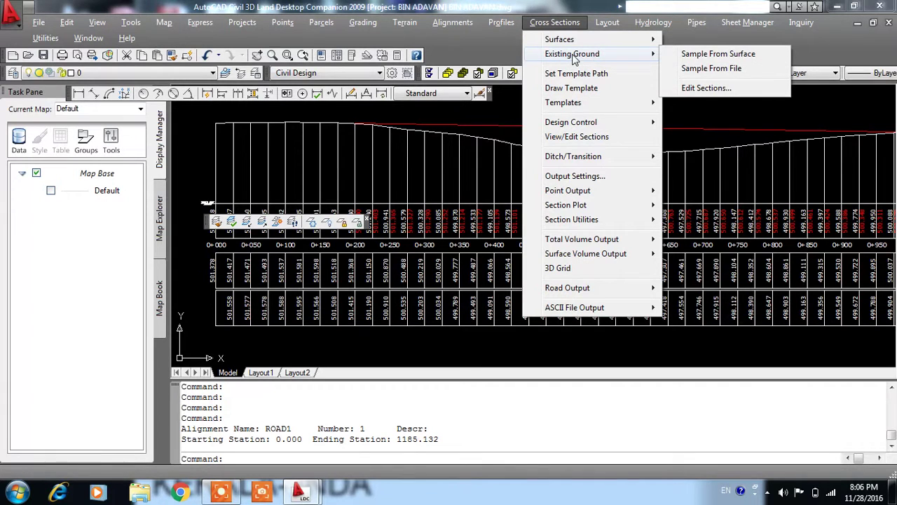
- Step the existing ground section editor from station 0+000 through 0+090, then close it
click(578, 25)
click(550, 25)
click(706, 88)
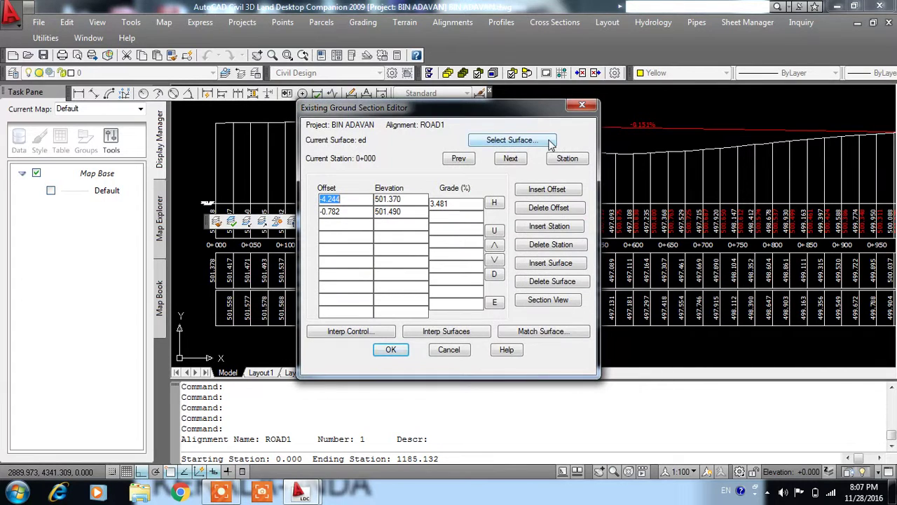
click(511, 160)
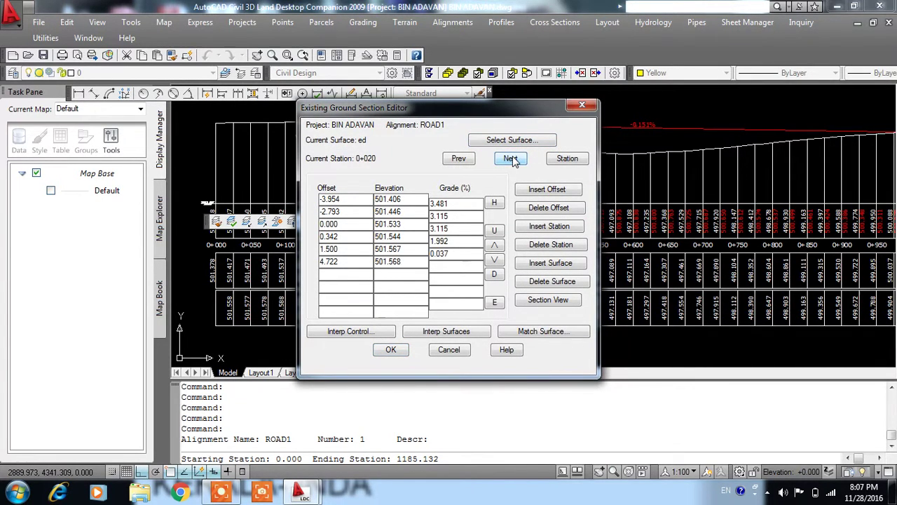
click(518, 161)
click(518, 161)
click(517, 160)
click(518, 160)
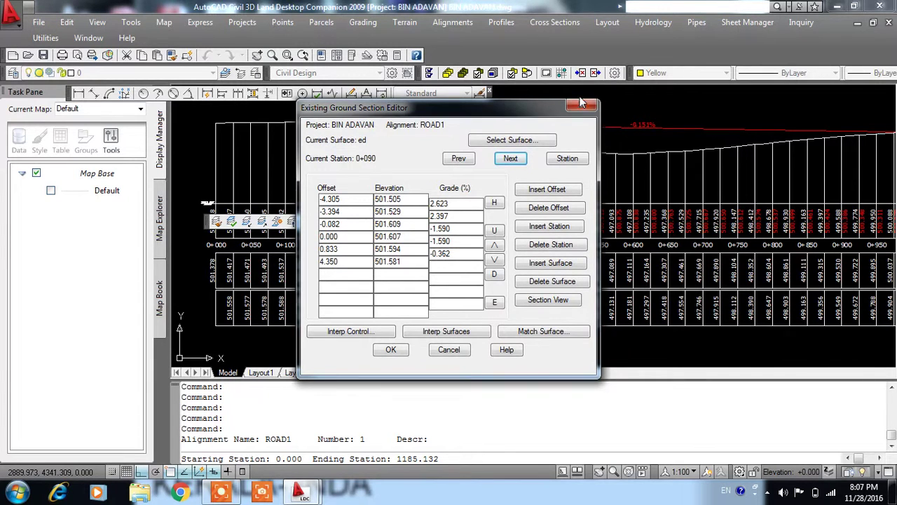
click(583, 106)
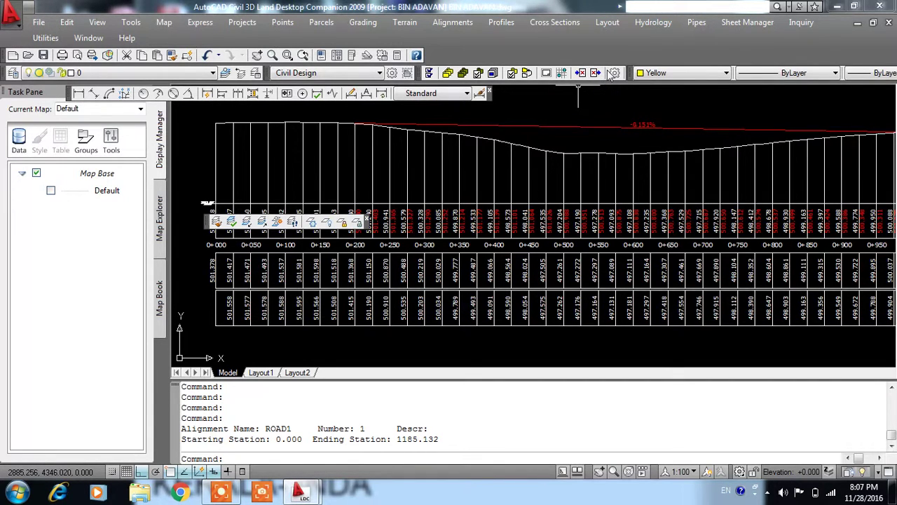
- Zoom around the ROAD1 alignment and check the Layer Control list
scroll(578, 107, down, 3)
scroll(581, 140, down, 2)
scroll(588, 202, up, 5)
scroll(589, 203, up, 2)
scroll(575, 196, up, 2)
scroll(513, 136, up, 2)
scroll(549, 231, up, 2)
scroll(619, 234, down, 2)
click(103, 69)
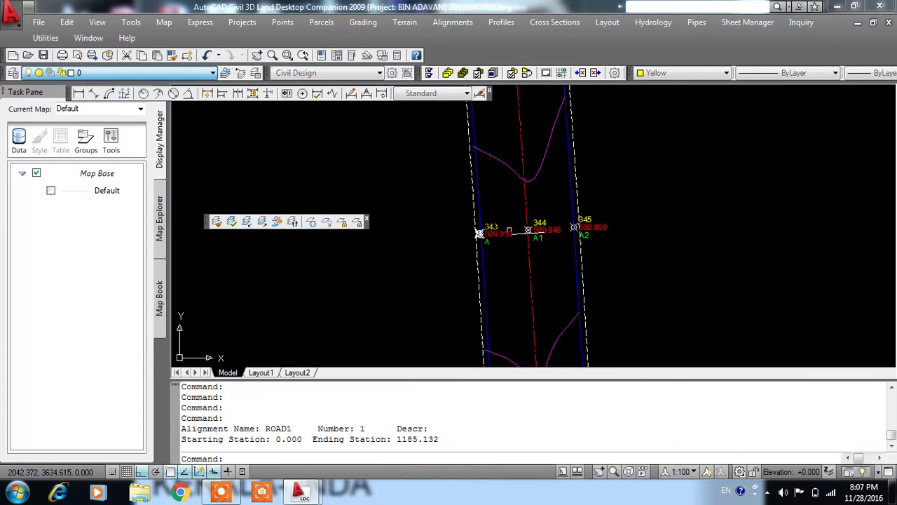
scroll(485, 240, up, 4)
scroll(485, 240, down, 4)
scroll(490, 250, down, 2)
scroll(490, 244, up, 1)
scroll(486, 321, up, 2)
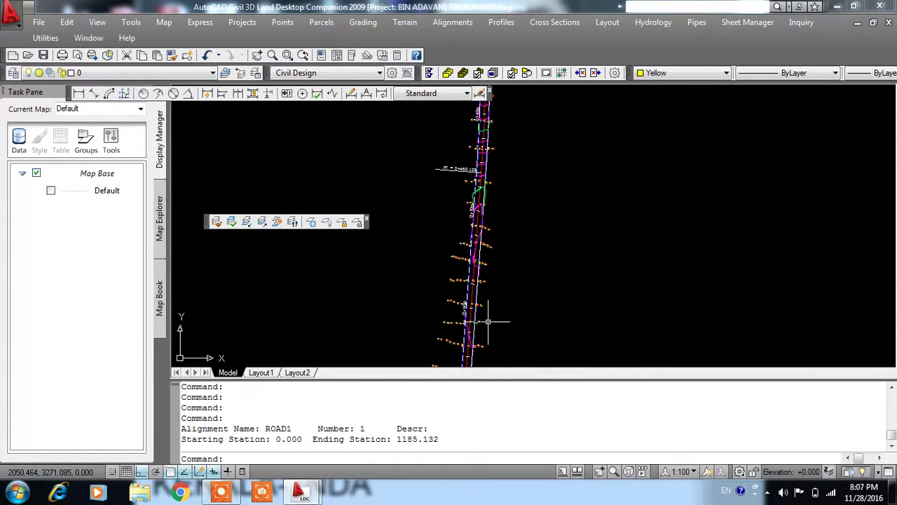
key(Escape)
scroll(477, 280, down, 2)
scroll(461, 236, up, 3)
- Pan to frame the alignment and profile grid, then bring up the Terrain menu
middle_drag(517, 200, 524, 305)
scroll(524, 304, up, 2)
scroll(517, 286, up, 1)
scroll(516, 280, down, 2)
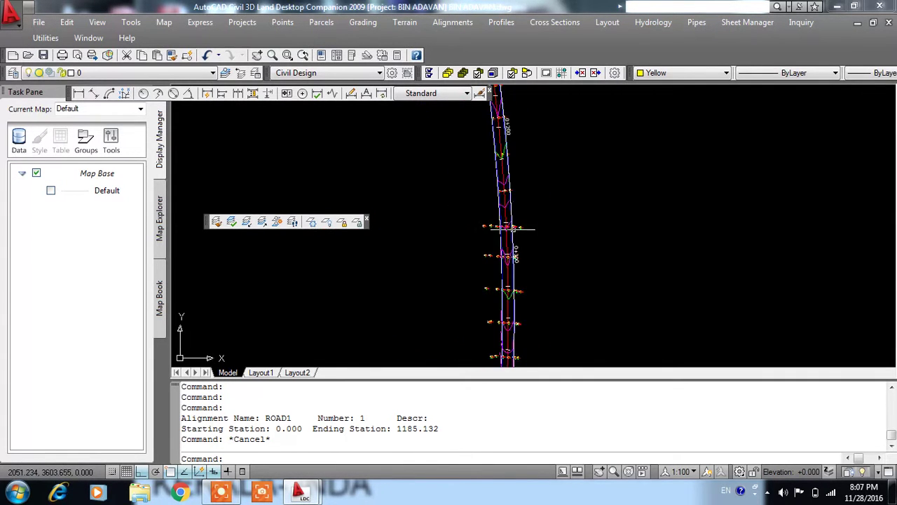
scroll(511, 245, up, 1)
scroll(510, 245, down, 2)
scroll(516, 182, down, 2)
scroll(497, 223, down, 2)
scroll(498, 223, down, 2)
middle_drag(535, 275, 530, 190)
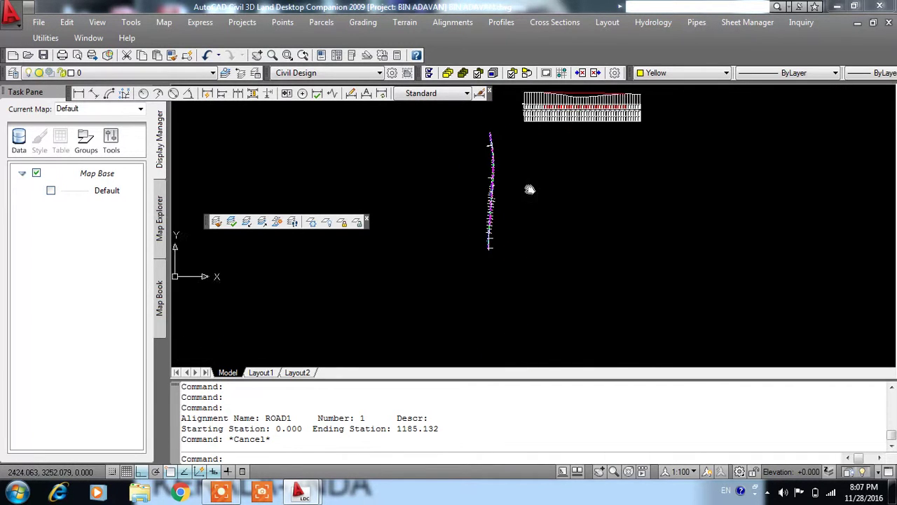
click(399, 22)
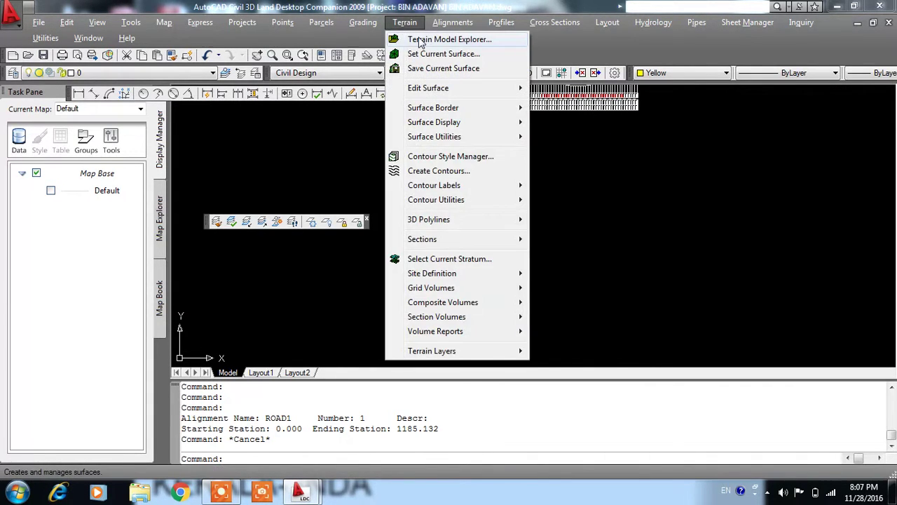
- Create a new surface in Terrain Model Explorer and rename it ALL
click(420, 40)
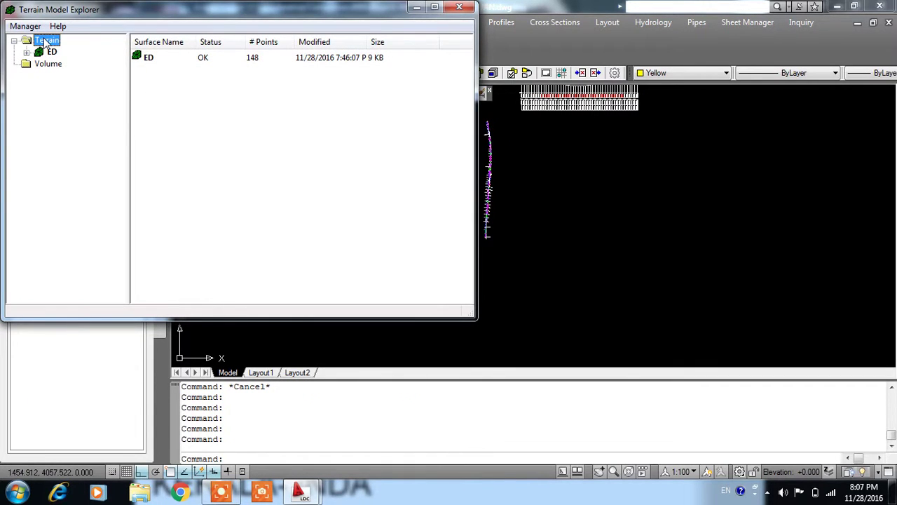
right_click(44, 42)
click(94, 44)
click(160, 71)
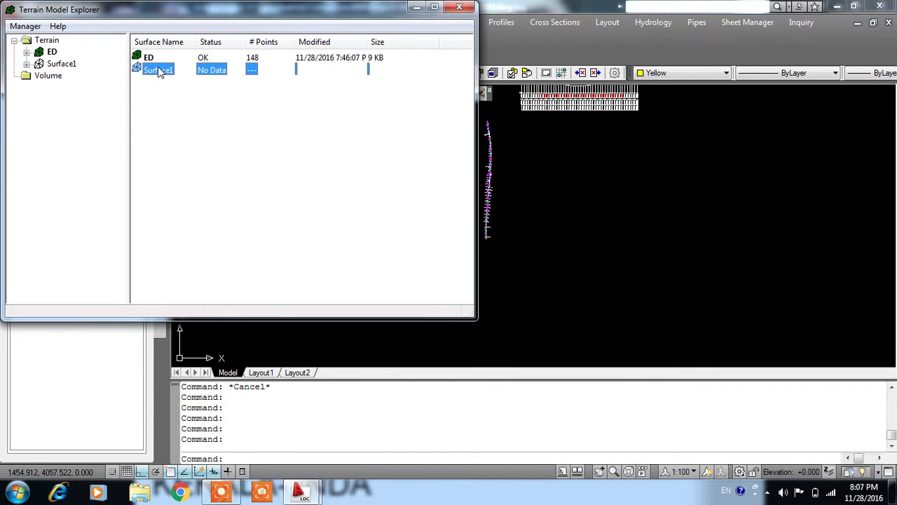
right_click(160, 71)
click(201, 167)
text(ALL)
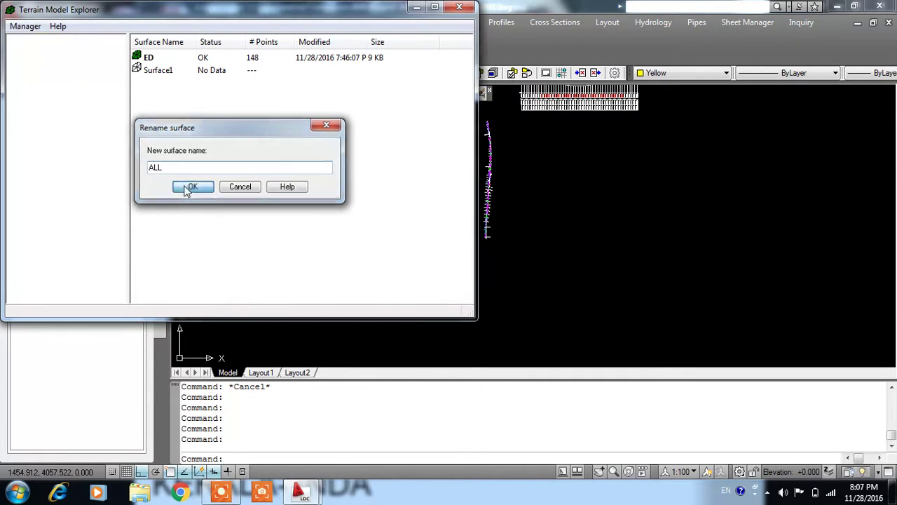
click(191, 186)
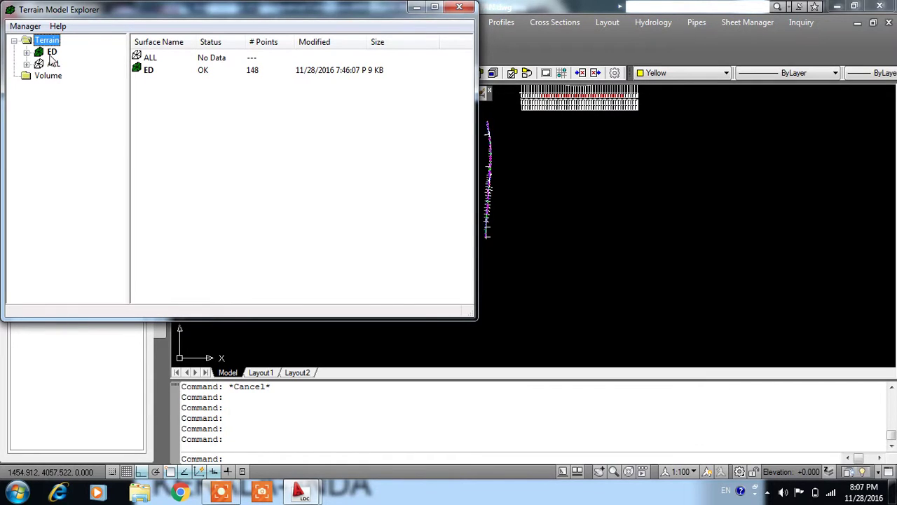
- Add the drawing's points to surface ALL by entity, window-selecting all of them
click(27, 64)
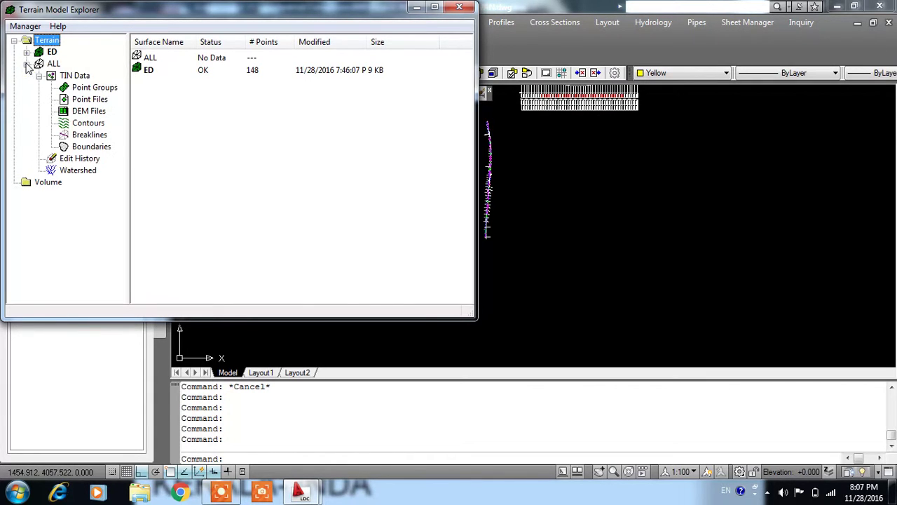
click(91, 147)
click(89, 100)
right_click(89, 99)
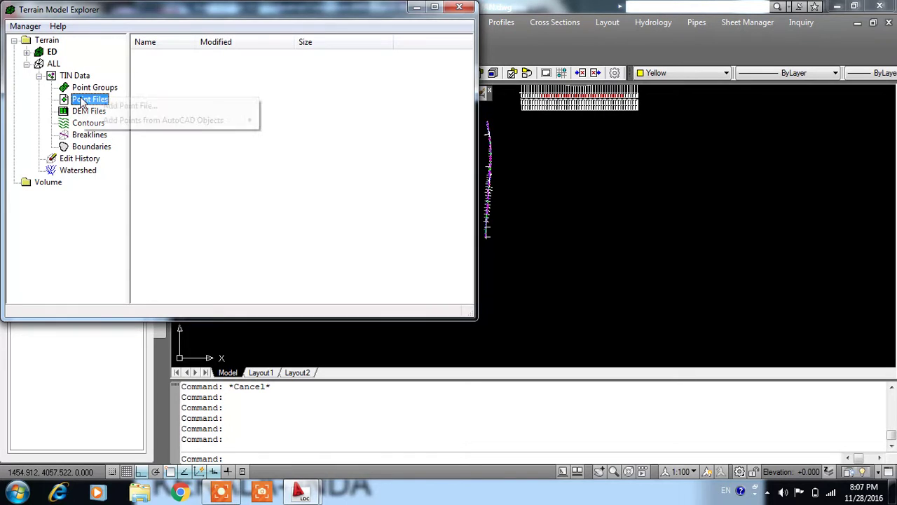
mouse_move(163, 119)
click(293, 121)
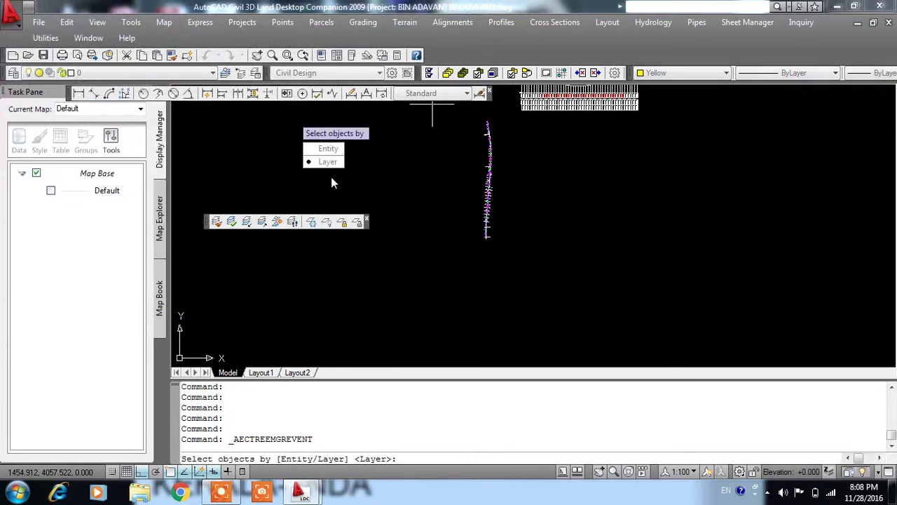
click(329, 149)
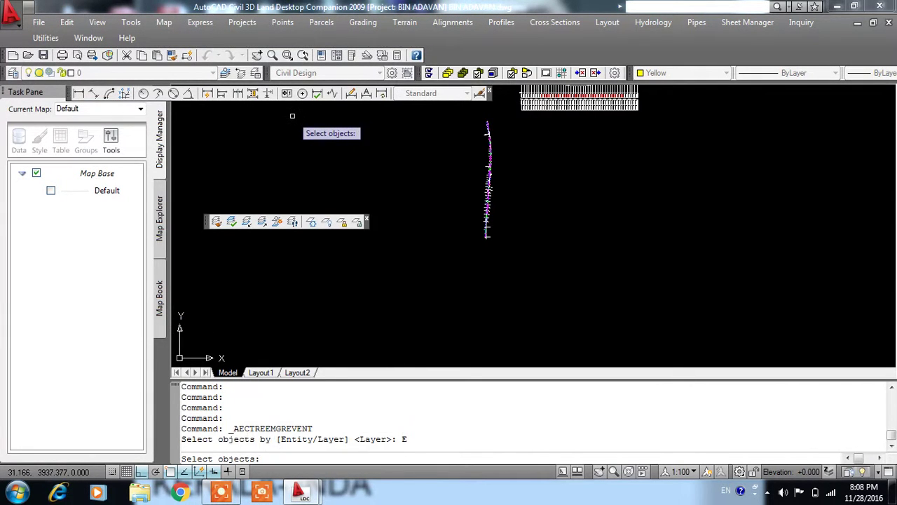
click(544, 265)
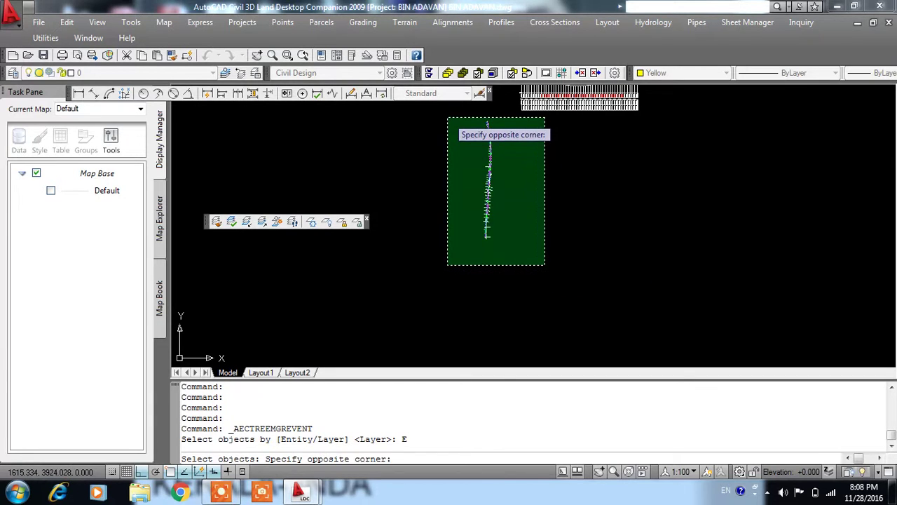
click(448, 124)
key(Return)
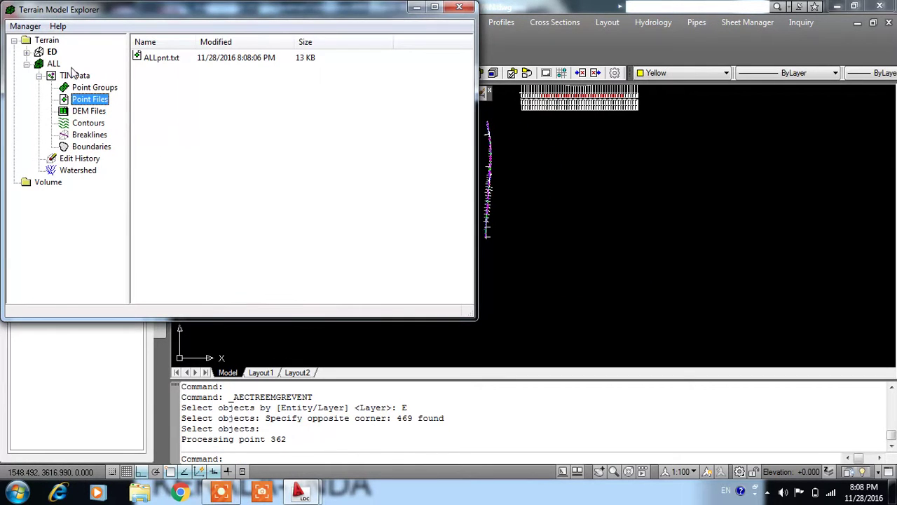
- Build surface ALL from 362 points into 681 triangles, then close the explorer
click(55, 63)
right_click(55, 63)
click(90, 181)
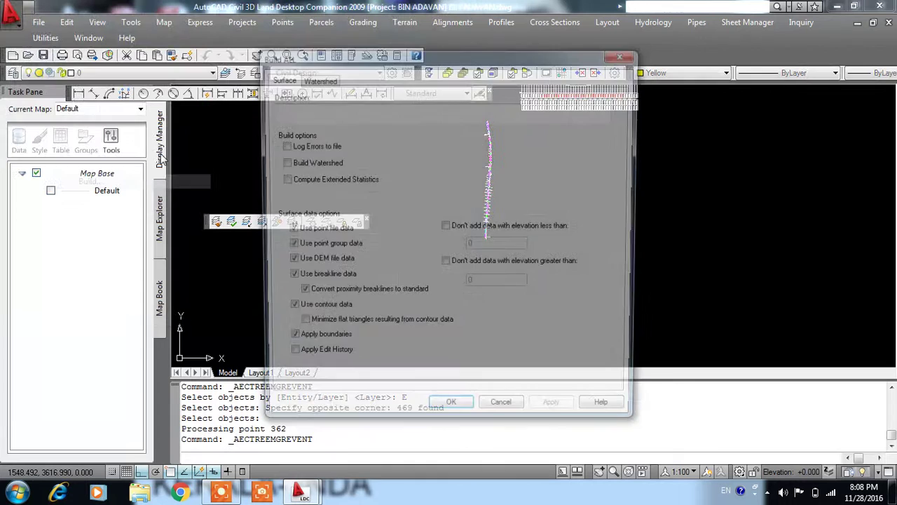
click(470, 415)
click(471, 270)
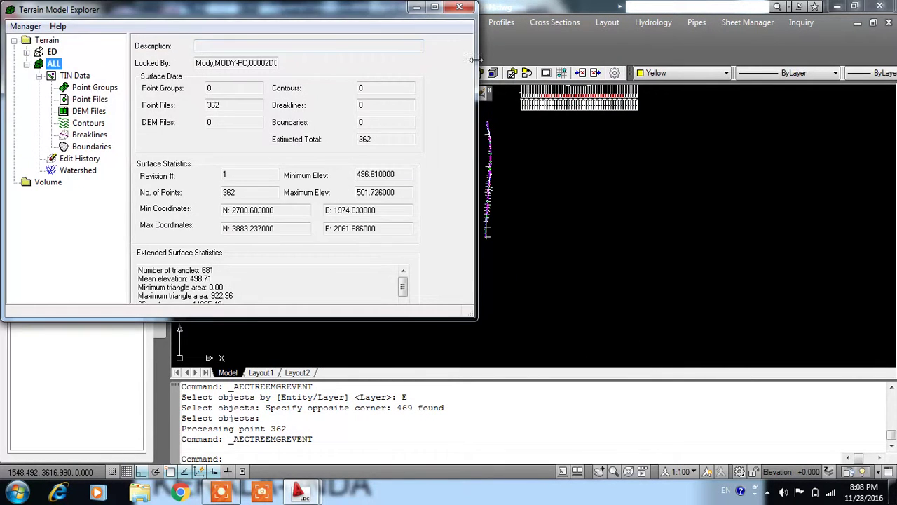
click(467, 7)
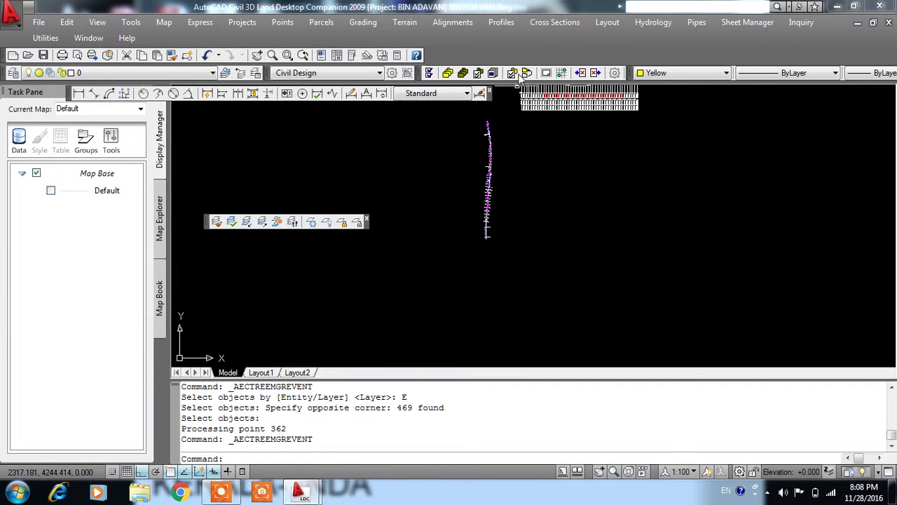
- Make surface ALL the current surface for ROAD1's cross sections
click(555, 22)
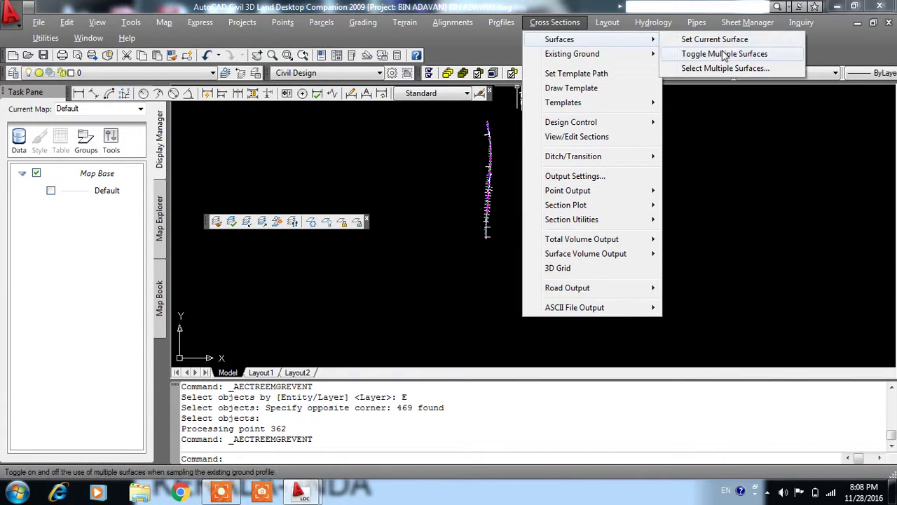
click(722, 39)
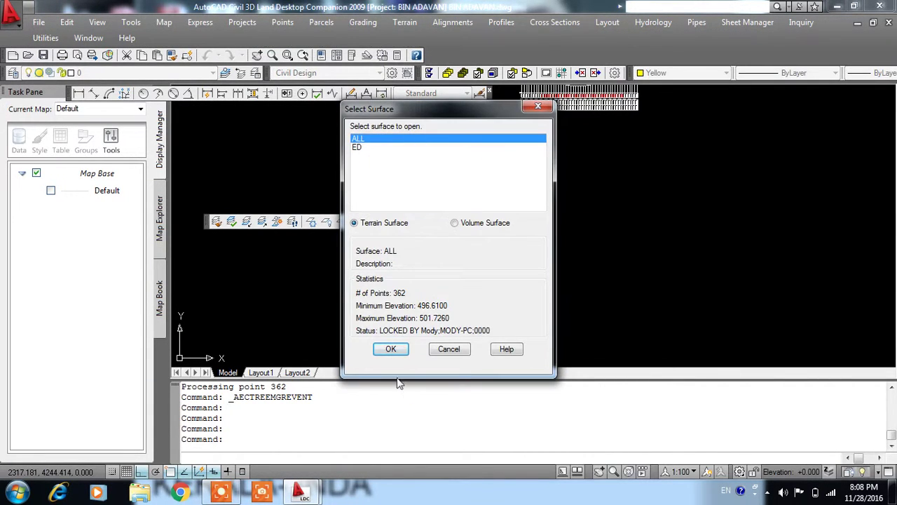
click(391, 349)
- Resample ROAD1's existing ground sections from ALL over all stations, overwriting existing data
click(554, 22)
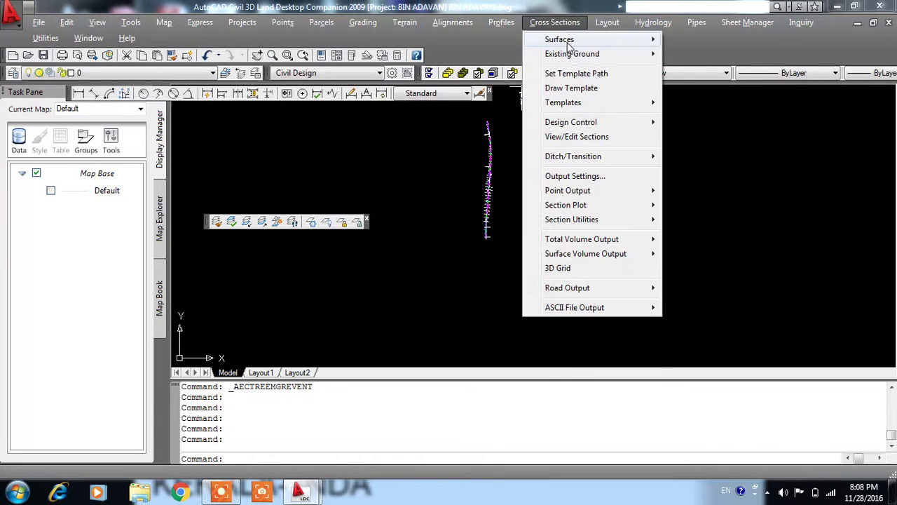
mouse_move(572, 54)
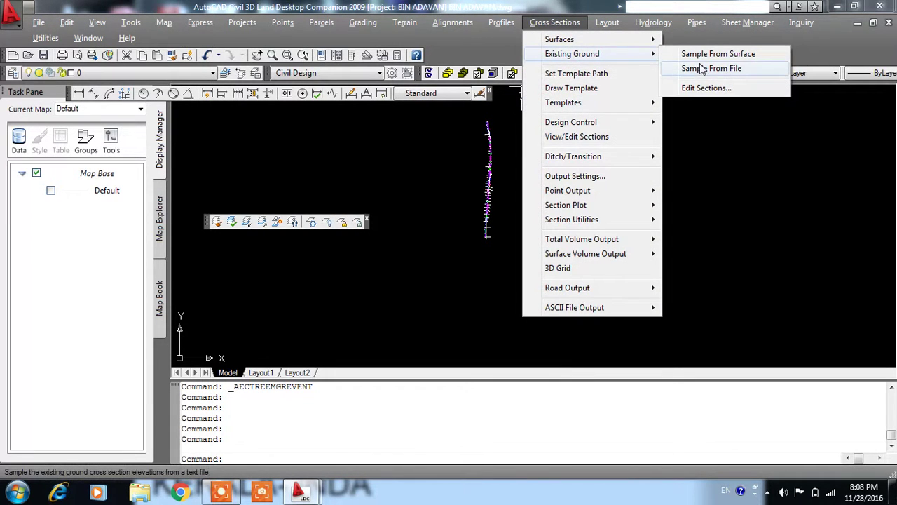
click(709, 54)
text(25.000)
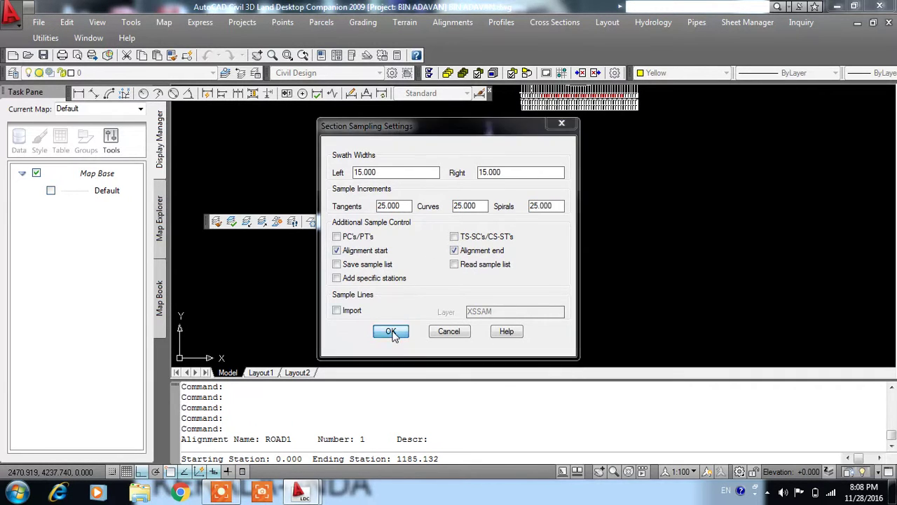
click(390, 331)
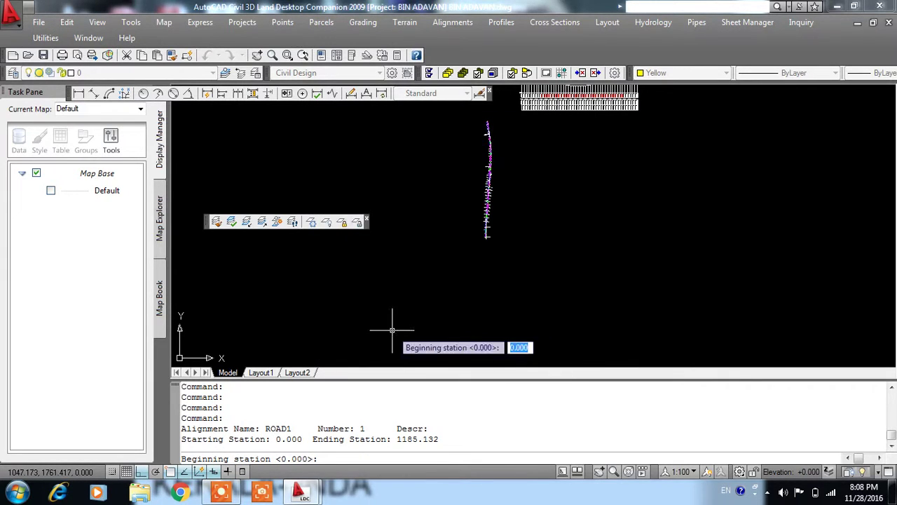
key(Return)
key(Return)
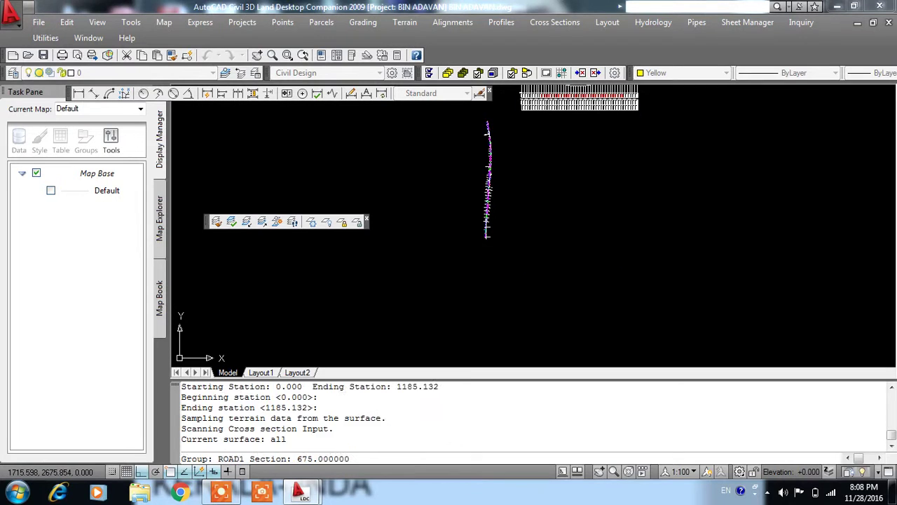
text(Y)
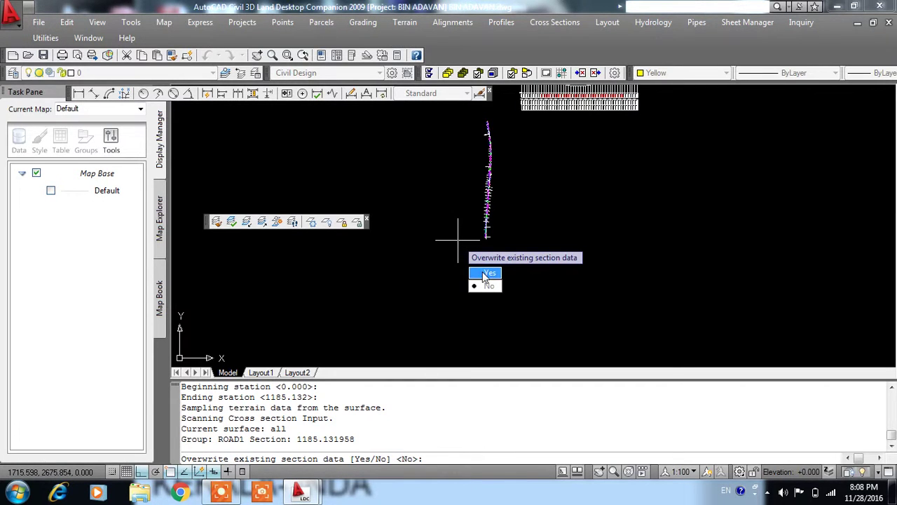
key(Return)
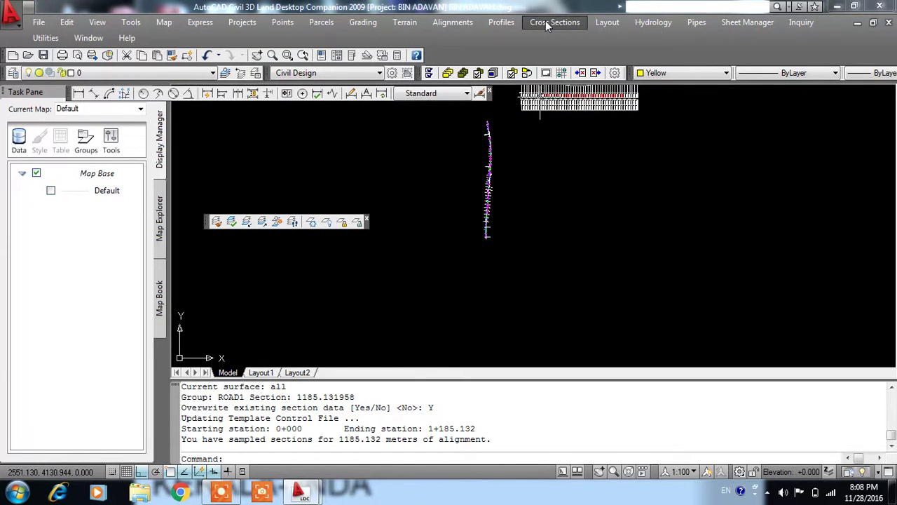
click(547, 26)
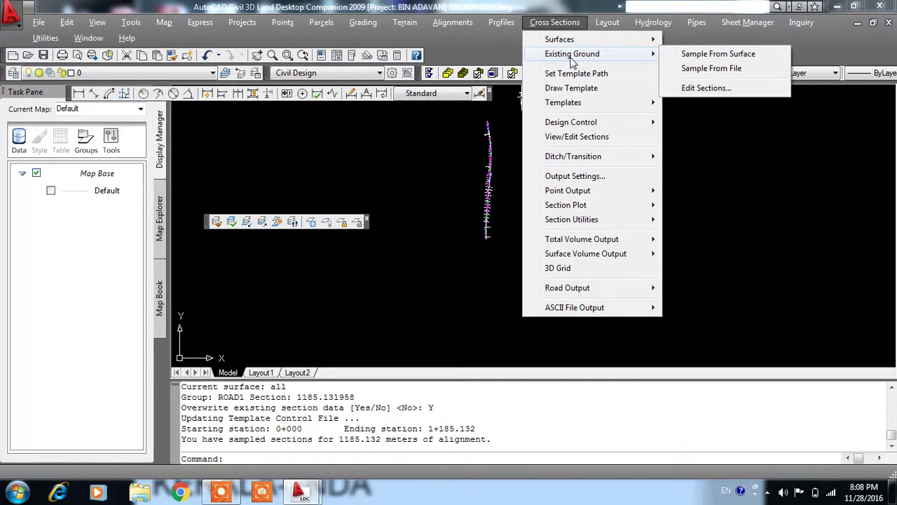
mouse_move(570, 122)
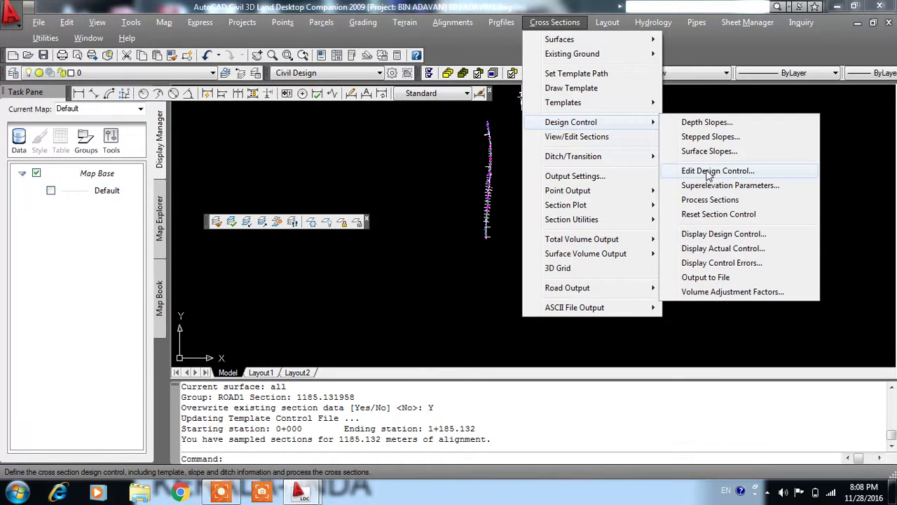
- Reconfirm the road width 8.5 template across ROAD1's stations 0.000 to 1185.132
click(708, 173)
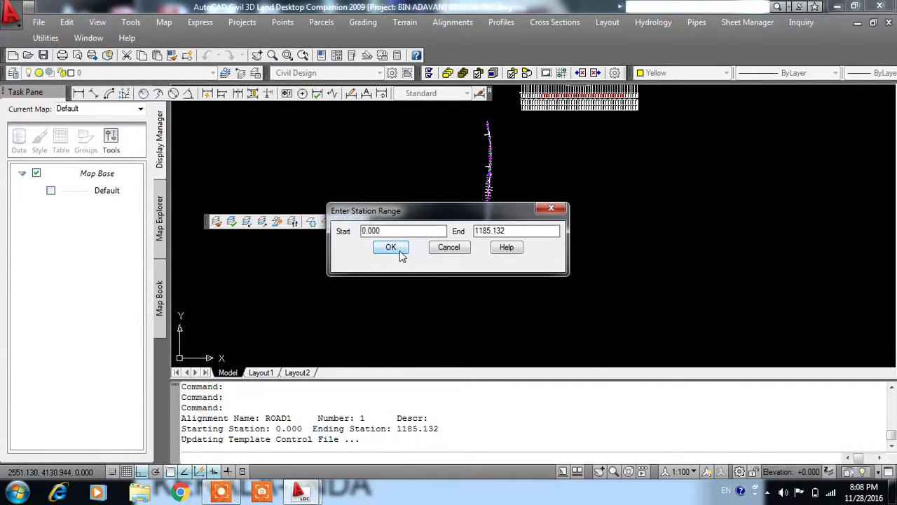
click(402, 255)
click(414, 182)
click(388, 362)
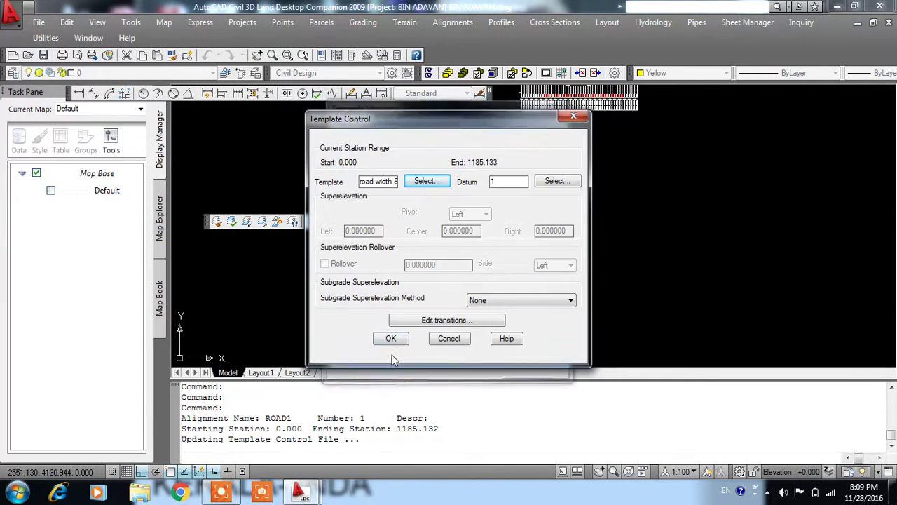
click(397, 337)
click(449, 317)
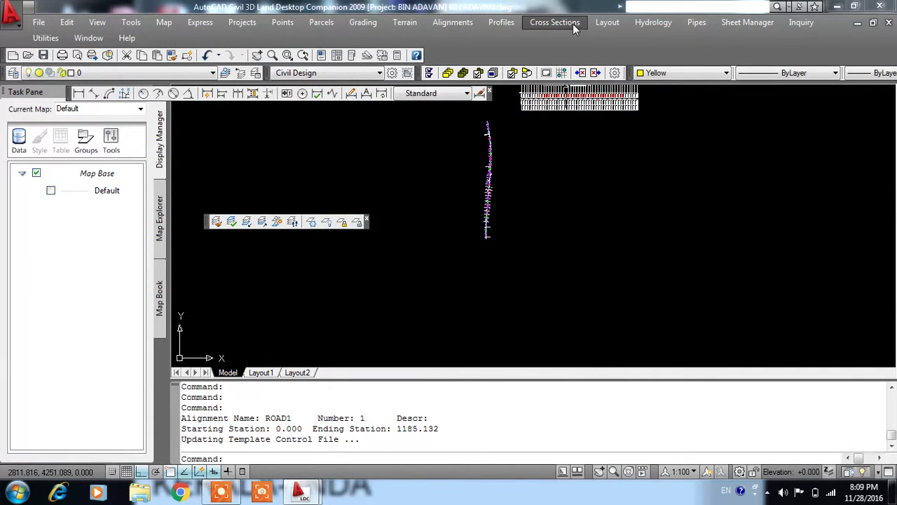
click(565, 23)
click(578, 138)
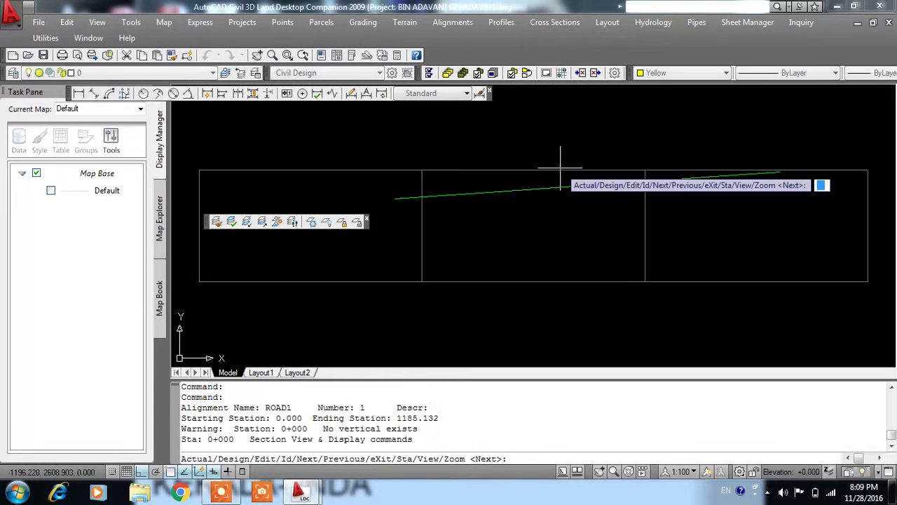
key(Return)
key(Return)
key(Return)
key(Return)
key(Return)
key(Return)
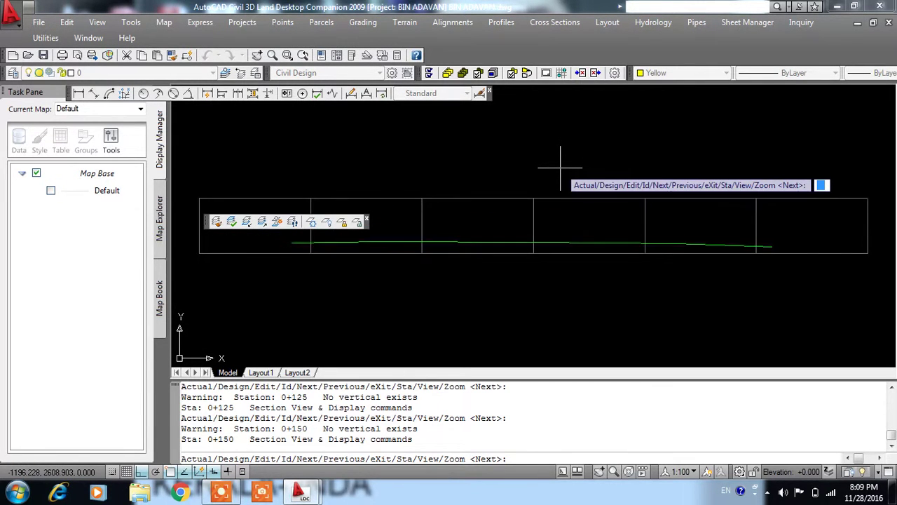
key(Return)
key(Return)
key(Return)
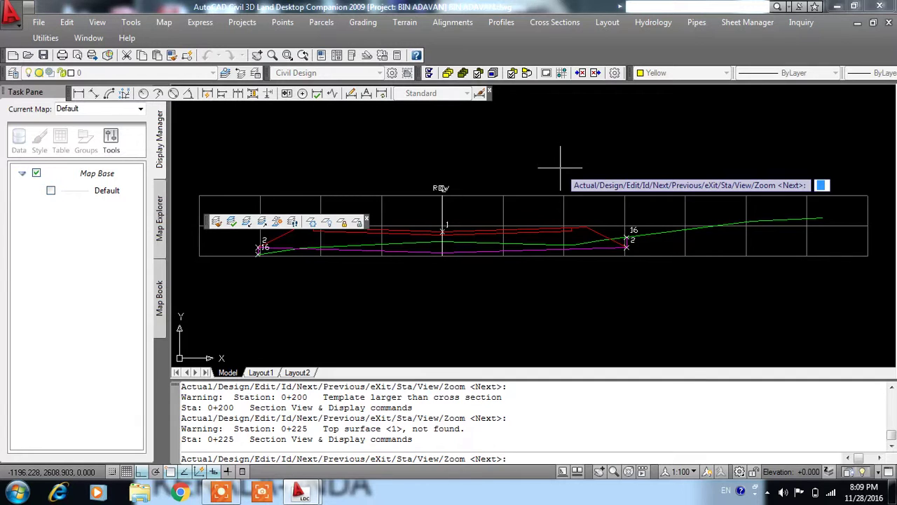
key(Return)
key(Return)
key(Return)
key(Return)
key(Return)
key(Return)
key(Return)
key(Return)
key(Return)
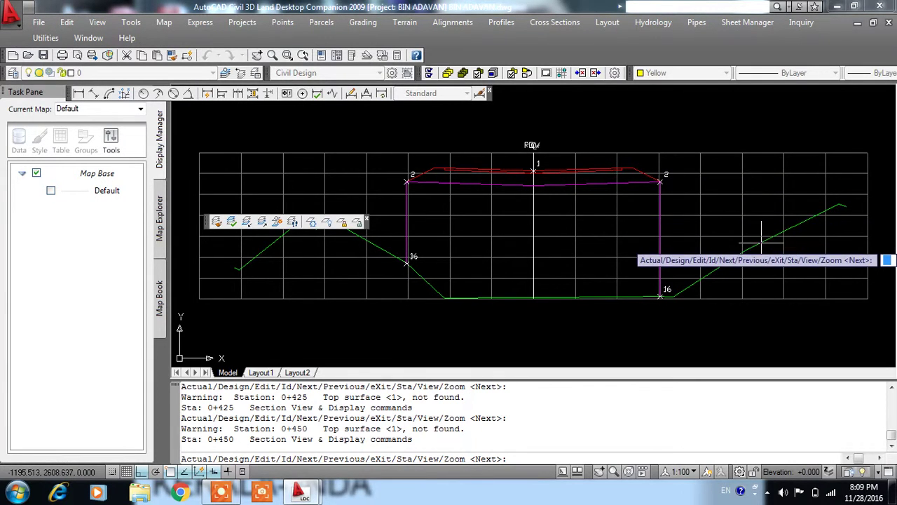
key(Return)
key(Return)
key(Return)
key(Return)
key(Return)
key(Return)
key(Return)
key(Return)
key(Return)
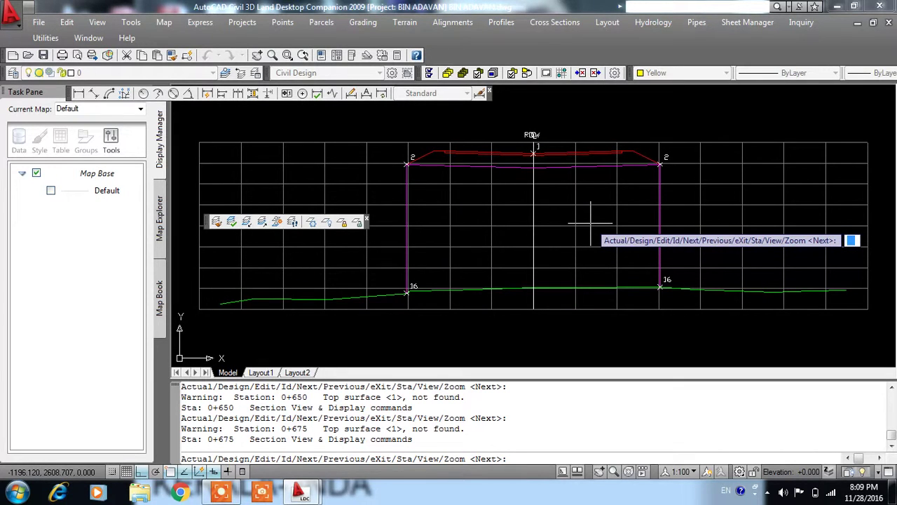
key(Return)
key(Return)
key(Return)
key(Escape)
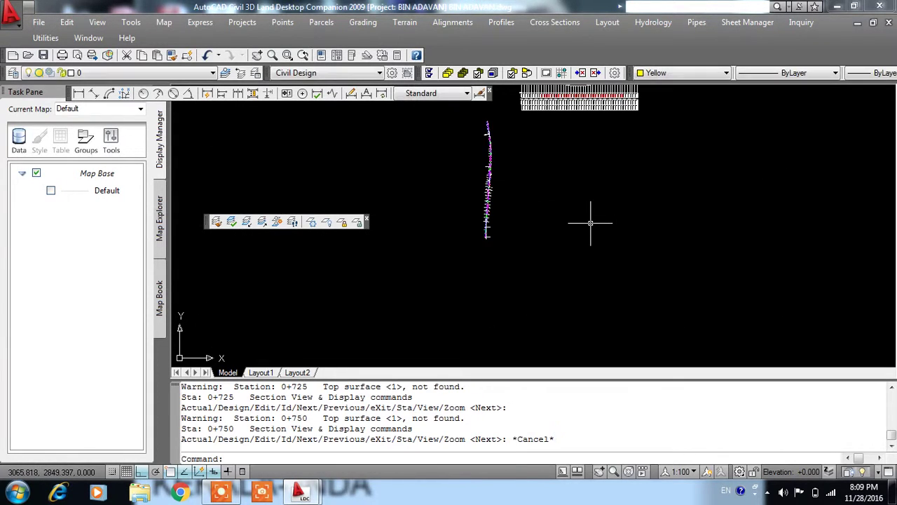
- Minimize AutoCAD and open the 14102163 depth control table photo from Downloads
click(839, 7)
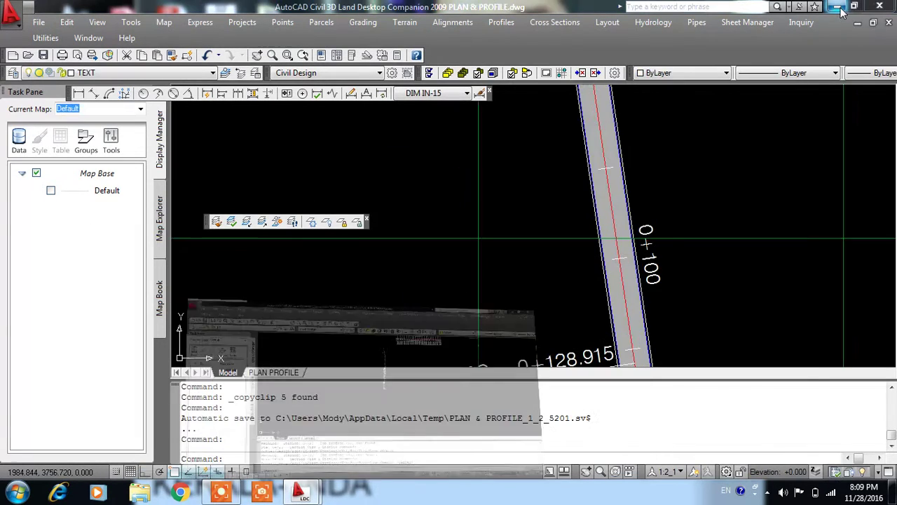
click(838, 7)
double_click(24, 93)
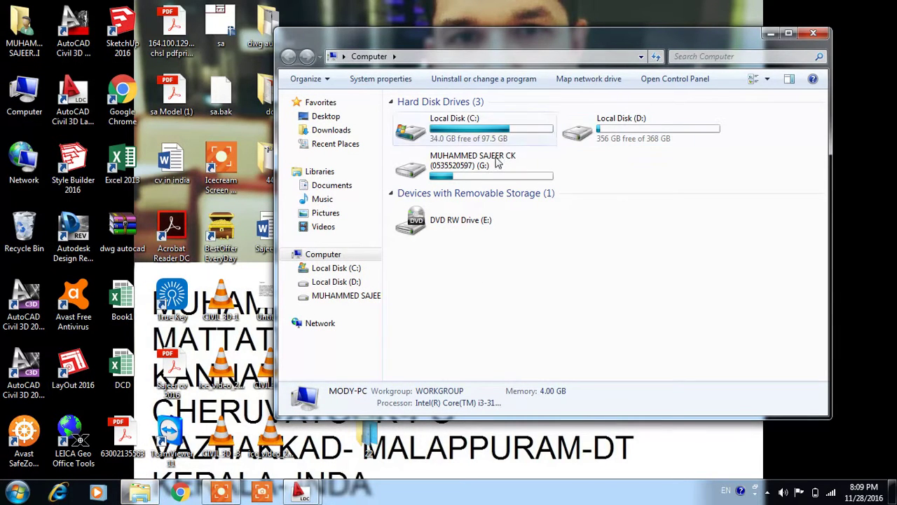
click(331, 132)
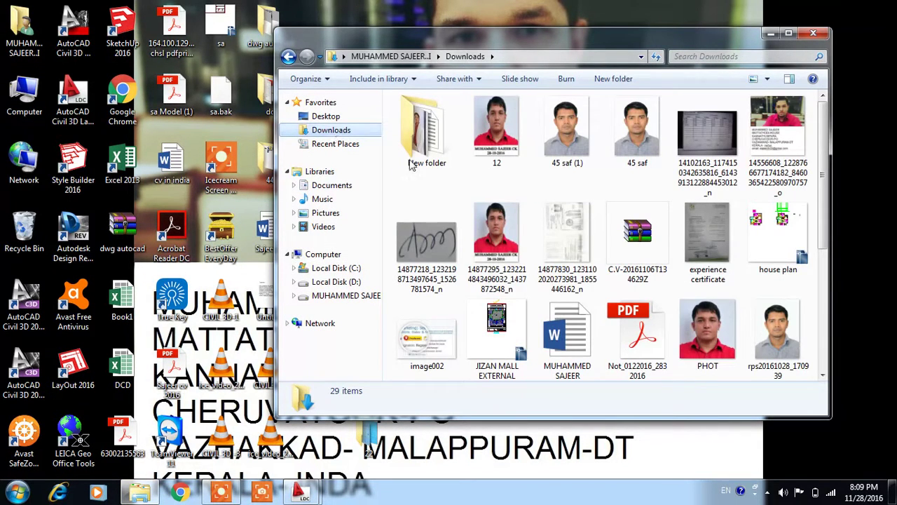
double_click(699, 145)
scroll(608, 124, up, 1)
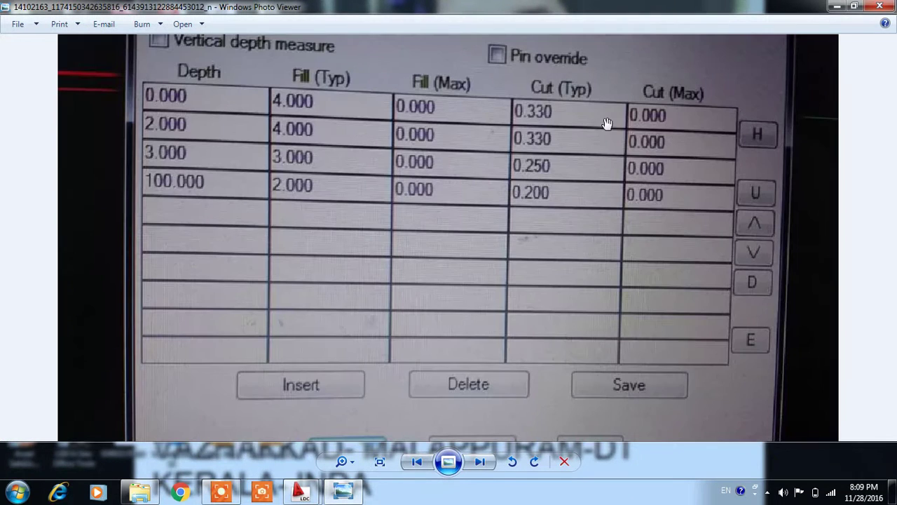
- Copy the depth table photo in Photo Viewer, then return to the ROAD1 drawing
click(855, 9)
right_click(595, 166)
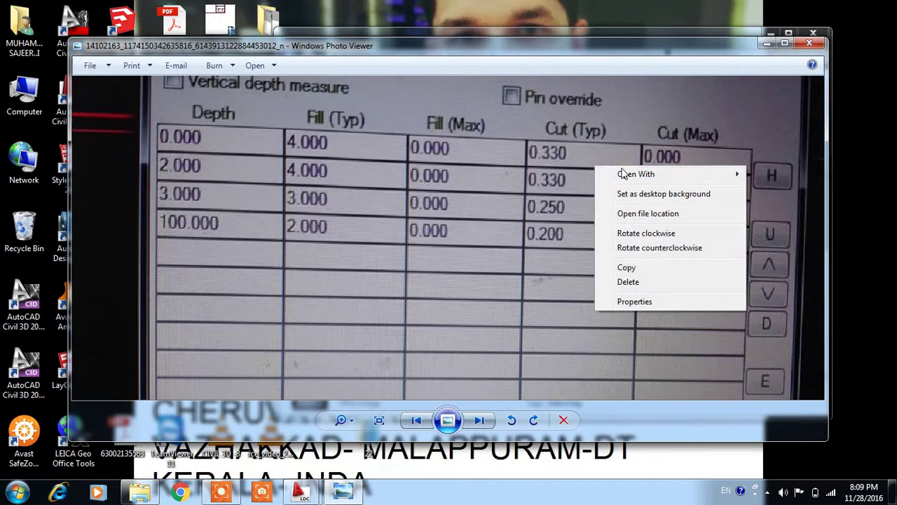
click(626, 267)
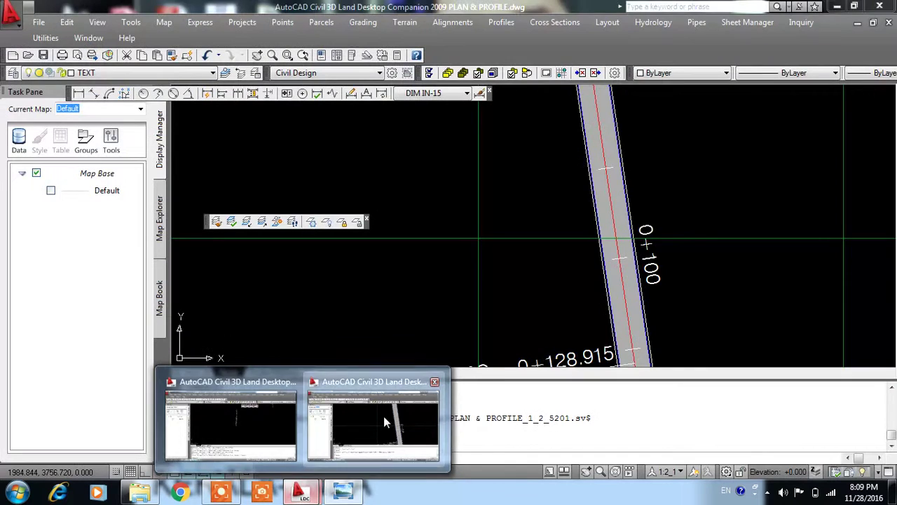
click(384, 416)
scroll(421, 322, down, 5)
mouse_move(301, 492)
click(256, 441)
- Paste the depth table photo left of the alignment at scale 1, rotation 0, and frame it
right_click(372, 165)
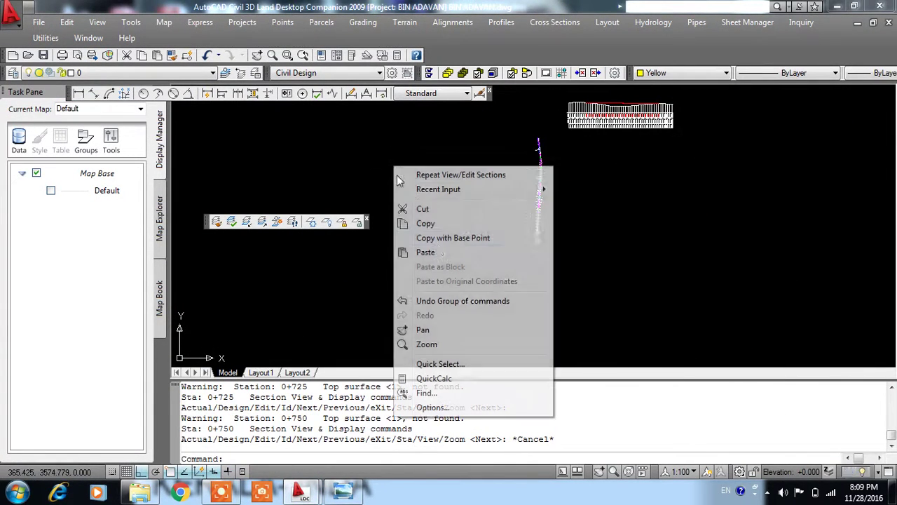
click(427, 252)
click(439, 244)
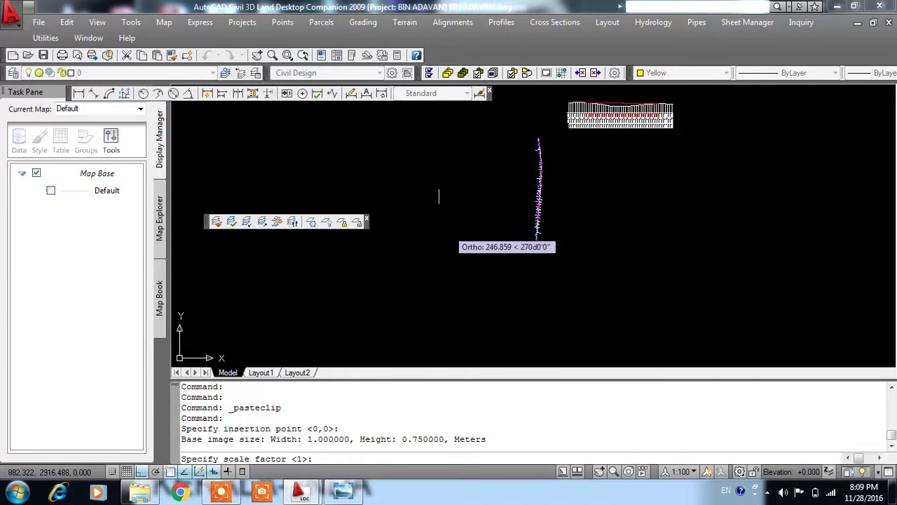
key(Return)
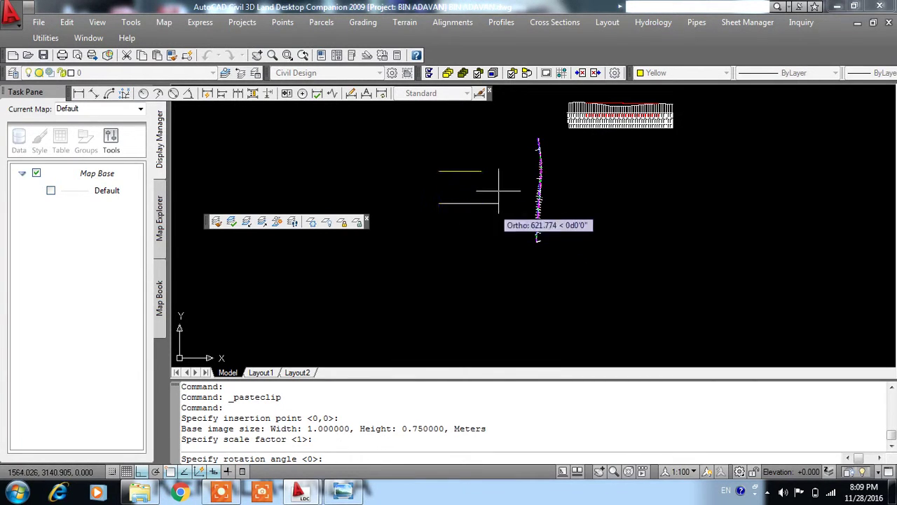
key(Return)
scroll(494, 192, up, 5)
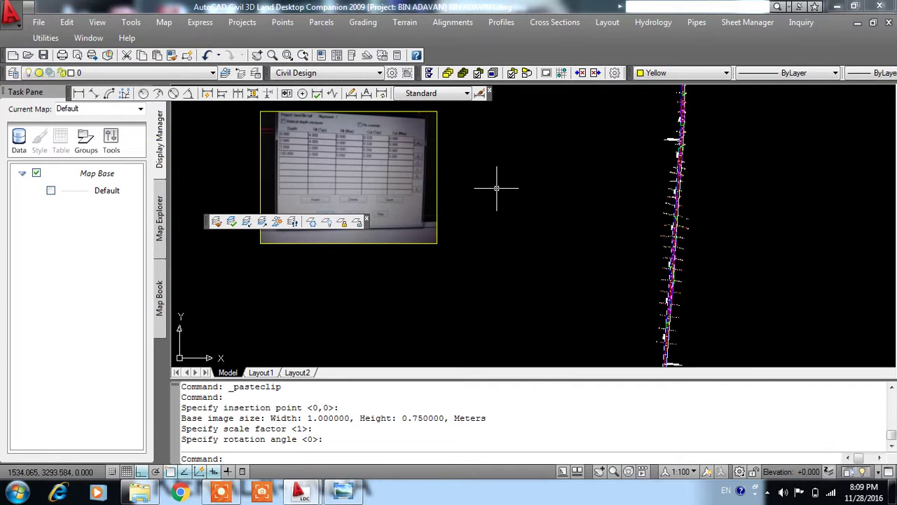
scroll(494, 192, up, 4)
scroll(592, 213, down, 2)
middle_drag(592, 213, 545, 242)
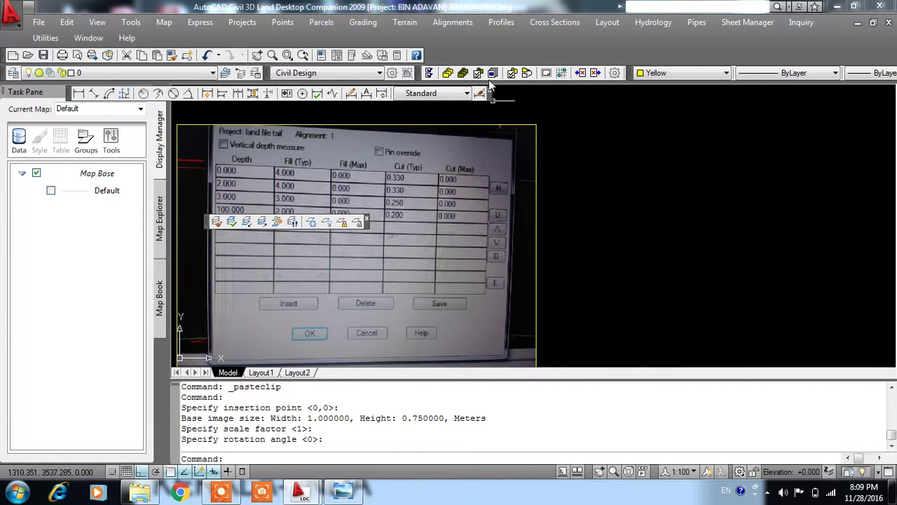
click(536, 23)
mouse_move(571, 122)
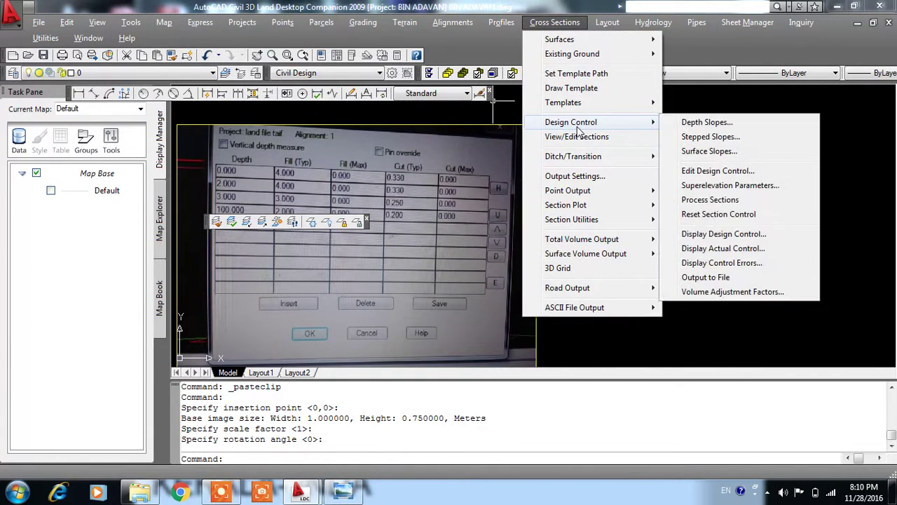
- Open ROAD1's depth slopes editor and position it beside the table photo
click(745, 125)
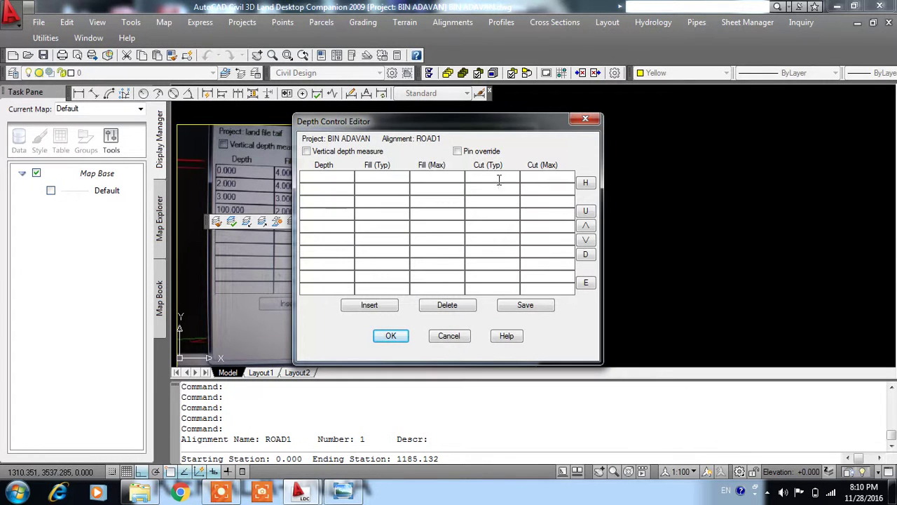
drag(403, 124, 674, 142)
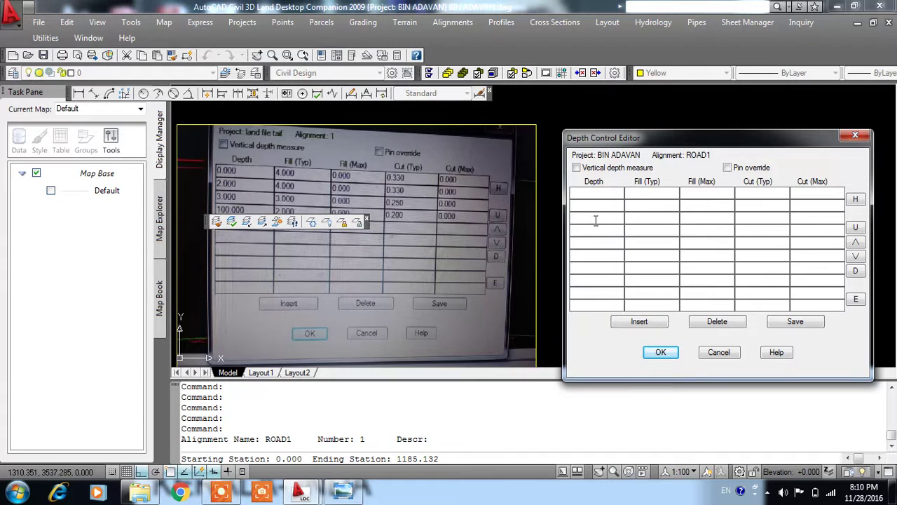
click(855, 135)
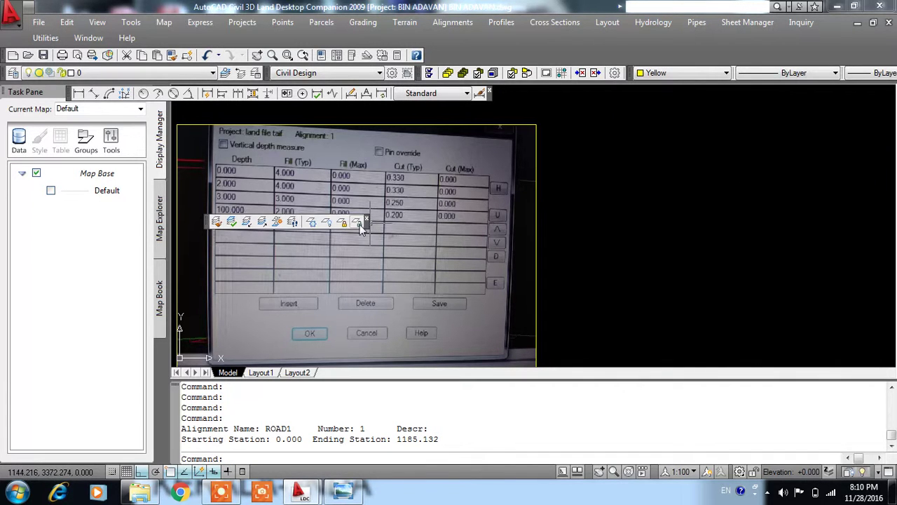
click(547, 22)
mouse_move(571, 122)
click(728, 122)
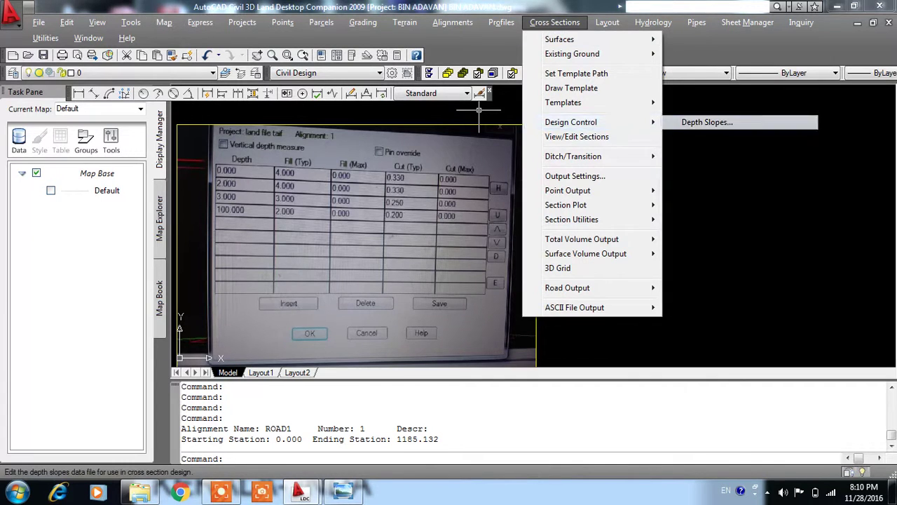
drag(538, 126, 770, 116)
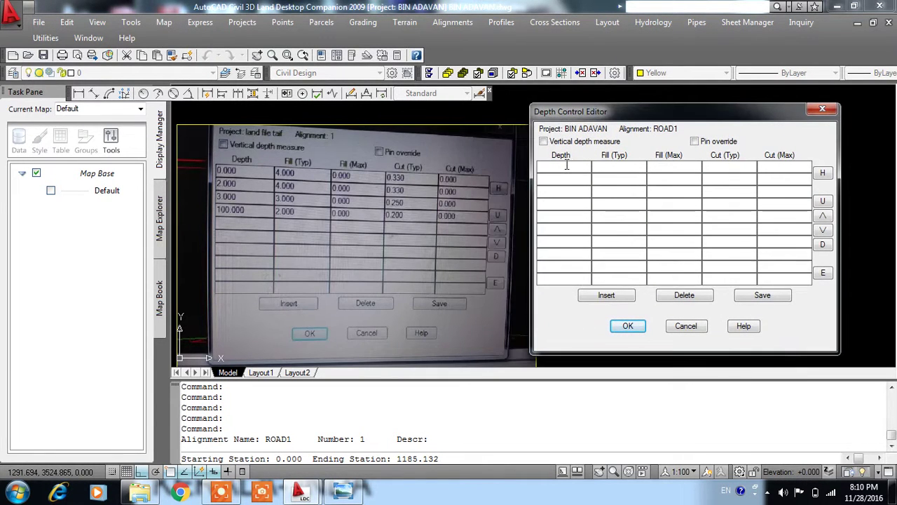
- Enter the first two depth rows, depths 0 and 2, with their fill and cut slopes
text(0.000)
key(Tab)
text(.000)
key(Tab)
text(0)
text(33)
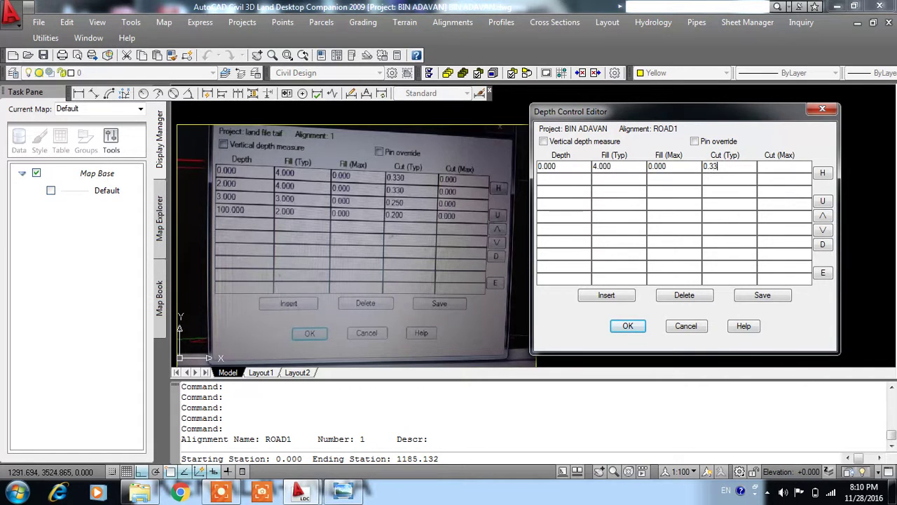
text(0.000)
key(Tab)
text(.000)
key(Tab)
text(4.000)
key(Tab)
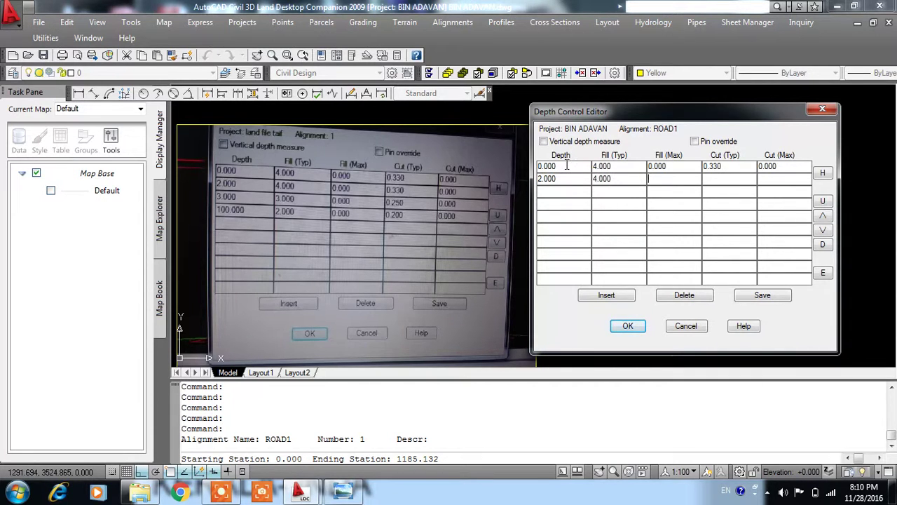
text(.000)
key(Tab)
- Enter the rows for depths 3 and 100, then accept and save the depth control
text(3)
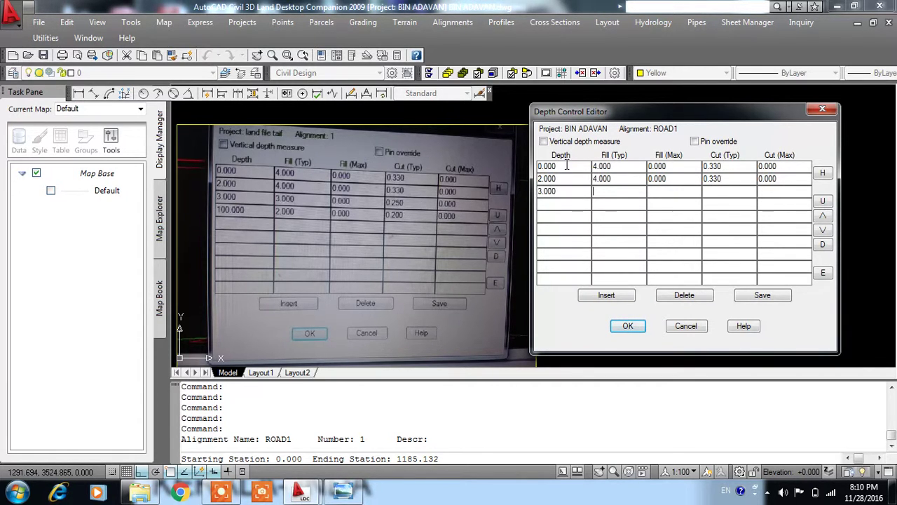
text(.000)
text(0)
key(Tab)
text(0)
text(0.250)
key(Tab)
text(.000)
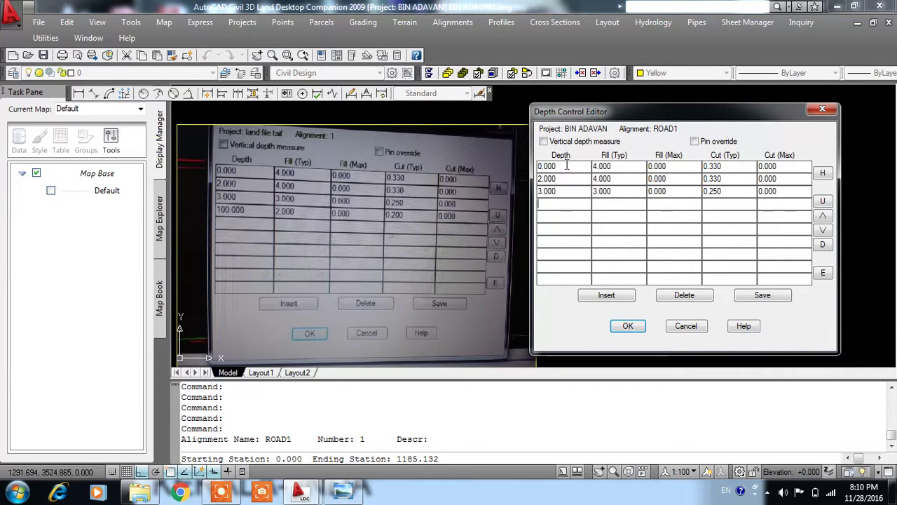
text(.000.000)
key(Tab)
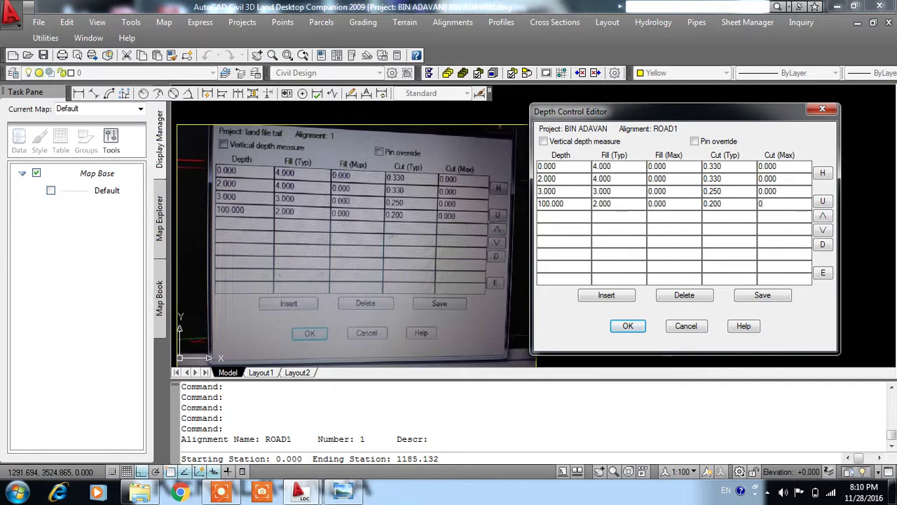
click(627, 326)
click(428, 254)
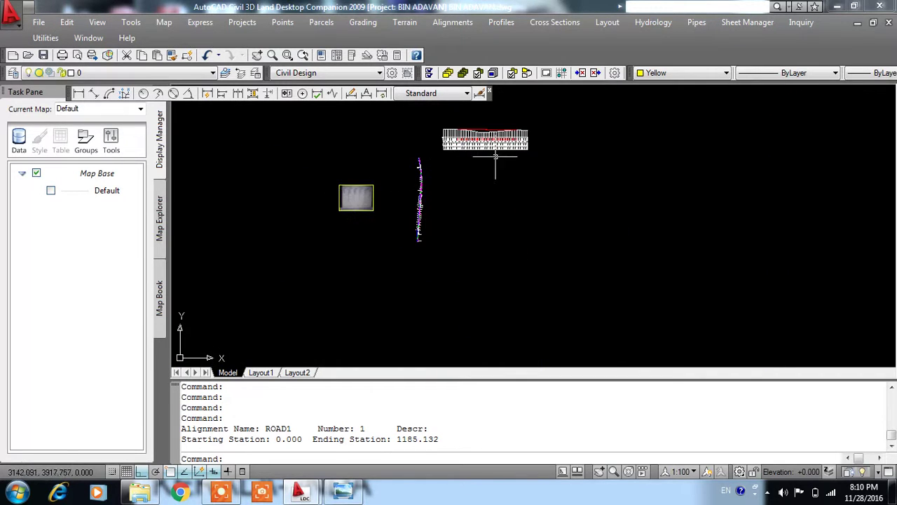
- Process ROAD1's sections for stations 0.000 to 1185.132 and close the status reports
click(555, 22)
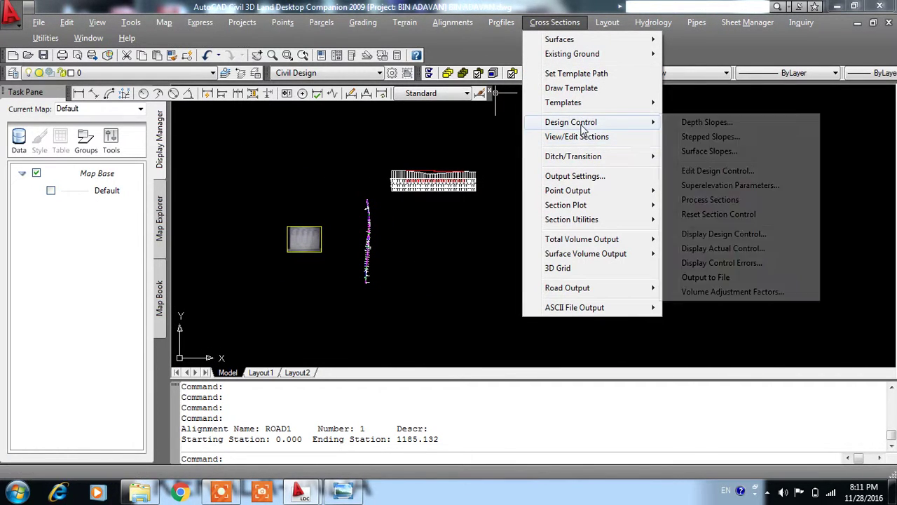
click(702, 202)
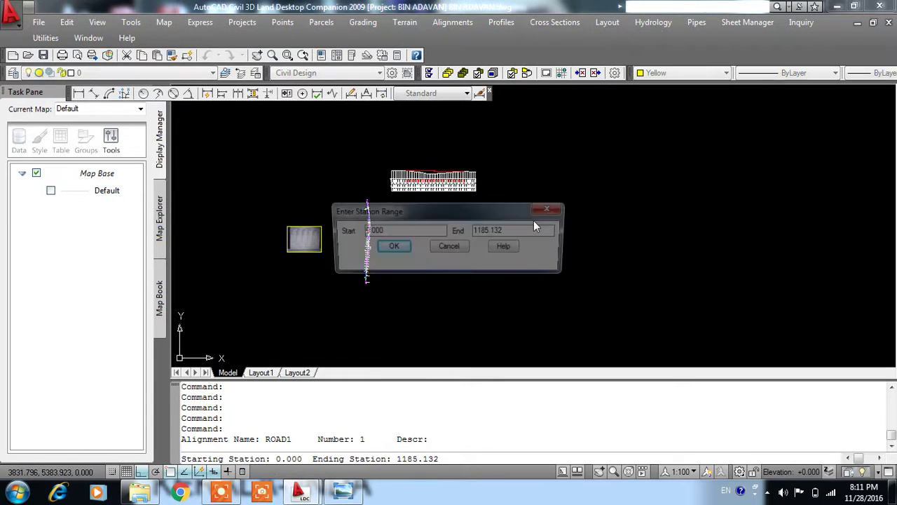
click(396, 247)
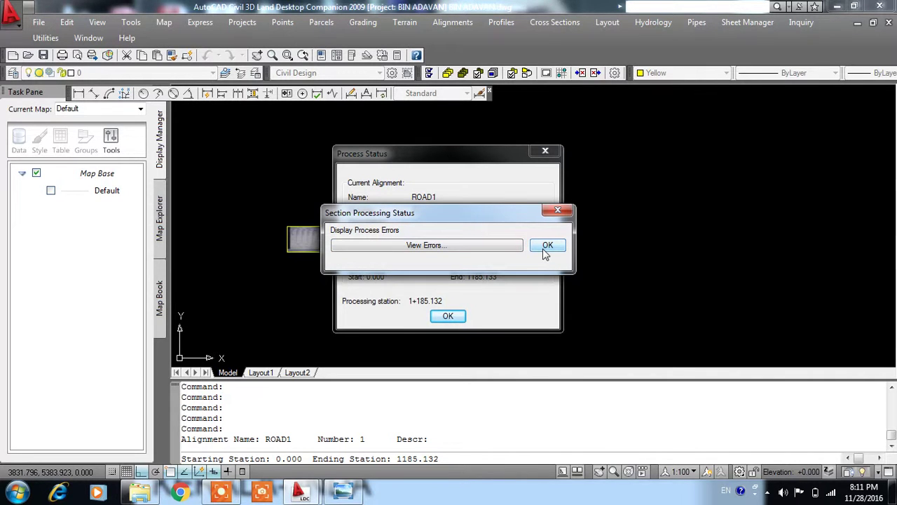
click(546, 249)
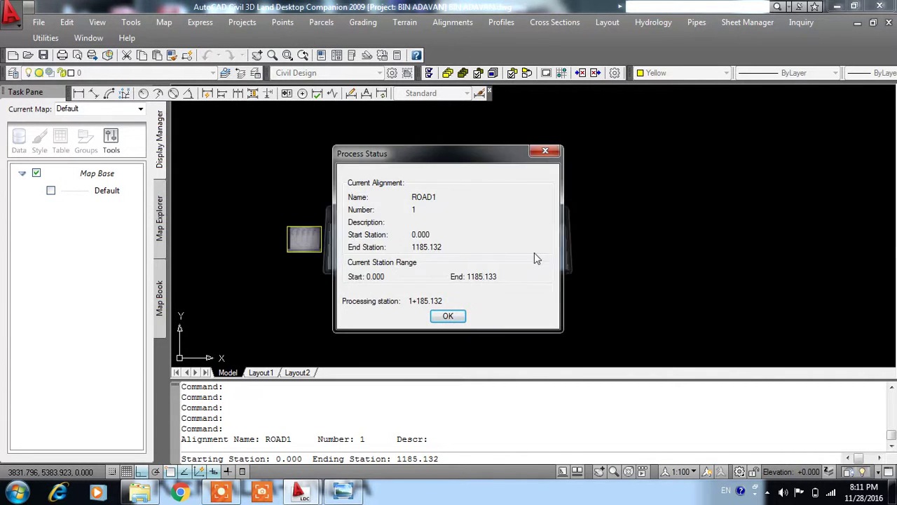
click(459, 316)
- Zoom into the section grid and step through ROAD1's cross sections from 0+000 to 0+200
click(555, 22)
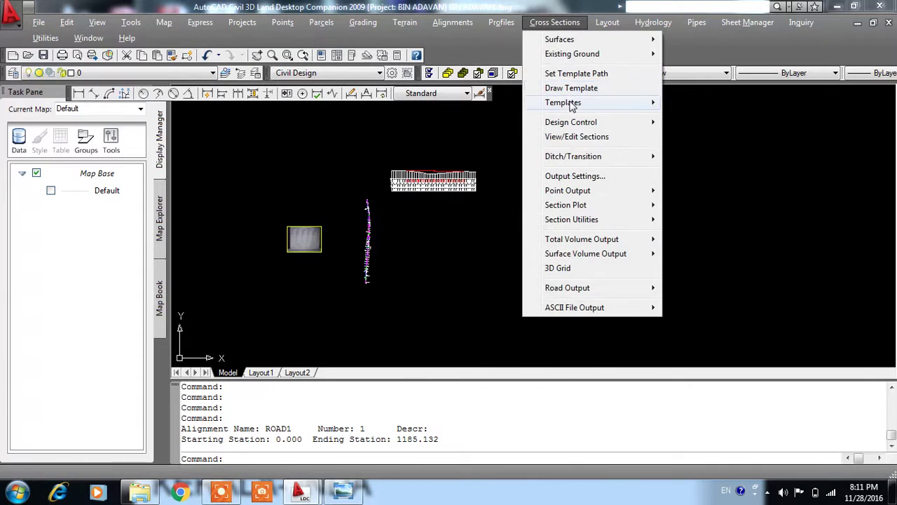
click(459, 231)
scroll(419, 177, up, 3)
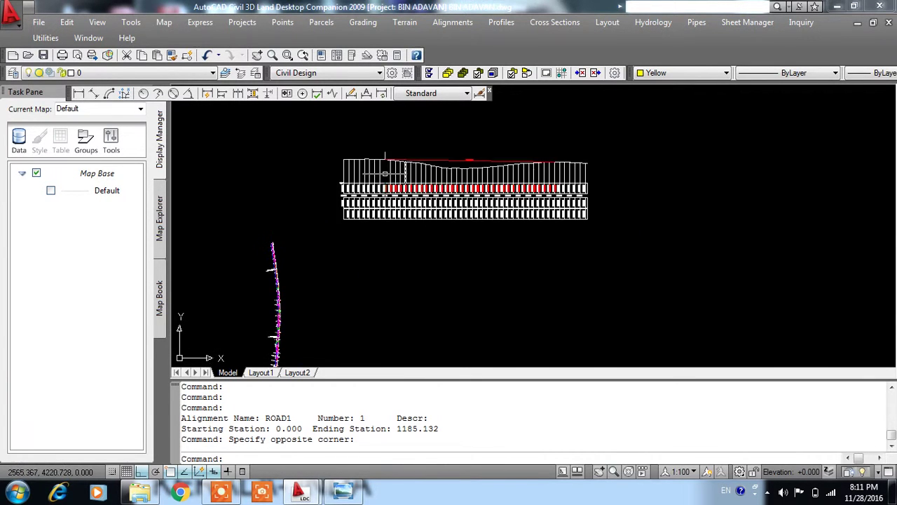
scroll(392, 183, up, 6)
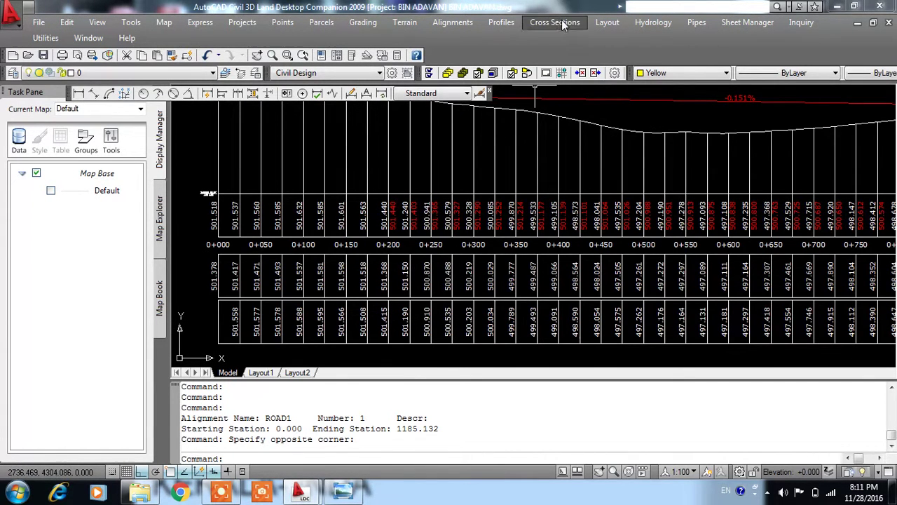
click(555, 22)
click(579, 137)
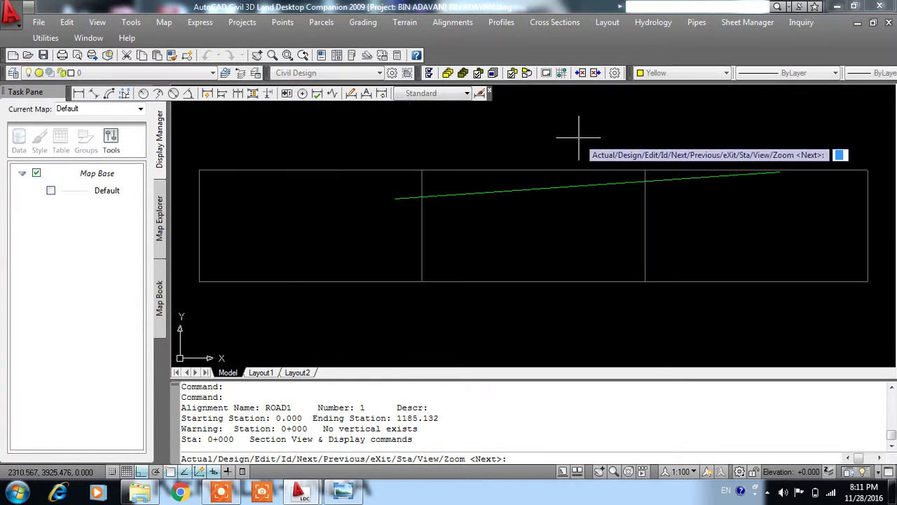
key(Return)
key(Return)
key(Return)
key(Return)
key(Return)
key(Return)
key(Return)
key(Return)
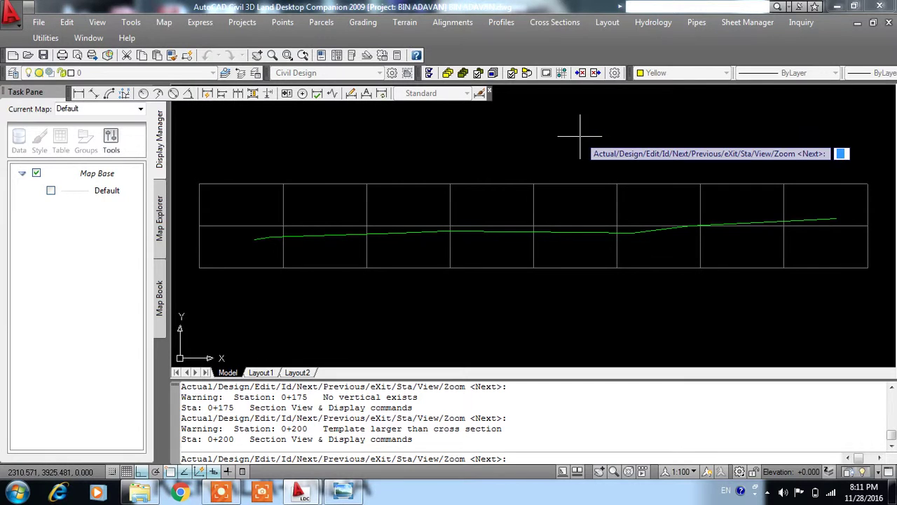
key(Escape)
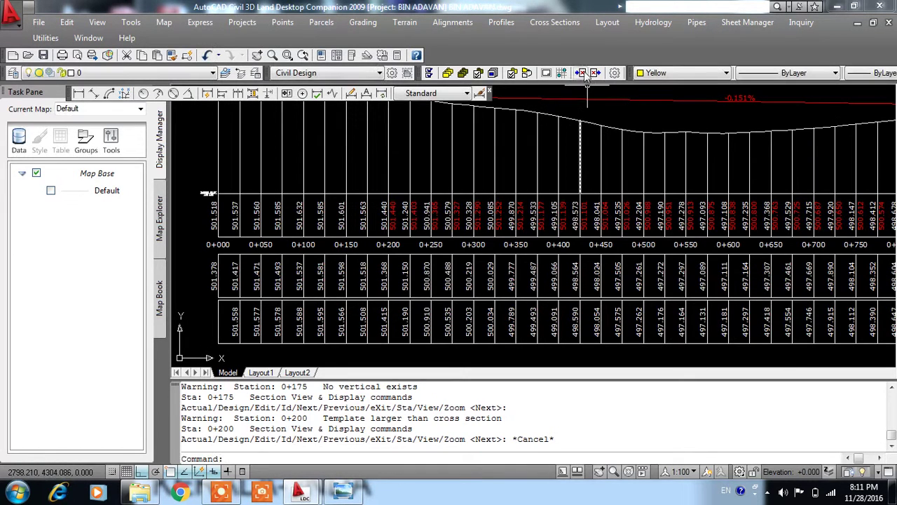
click(548, 24)
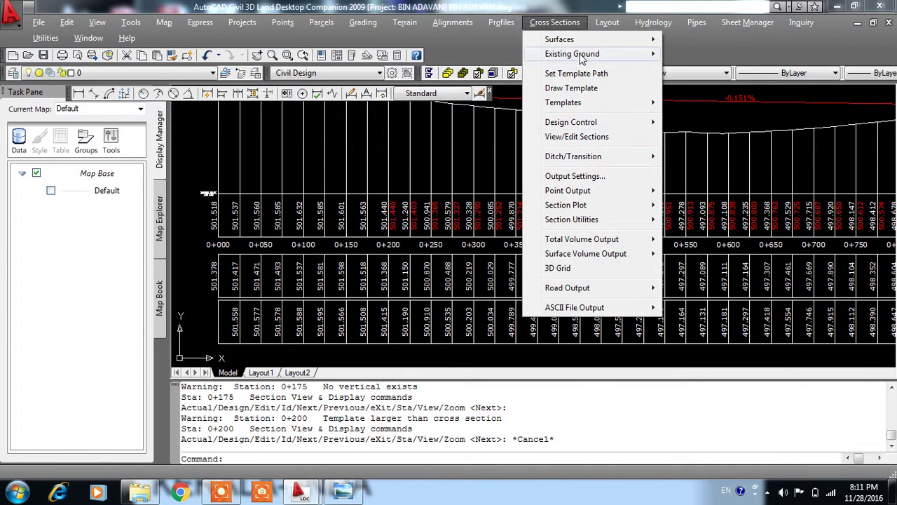
- Add offset -15.000 at elevation 501.333 to station 0+200's existing ground section and save
mouse_move(572, 54)
click(690, 88)
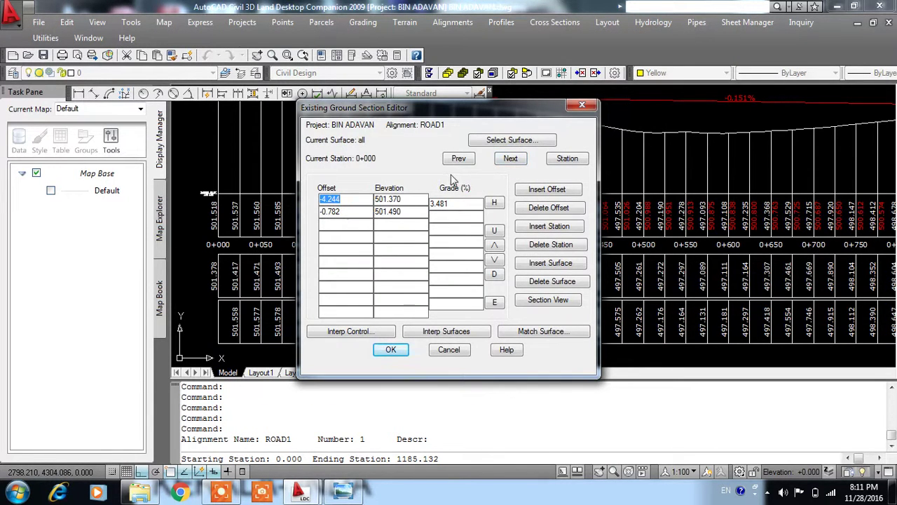
click(506, 159)
click(509, 159)
click(510, 159)
click(511, 160)
click(511, 159)
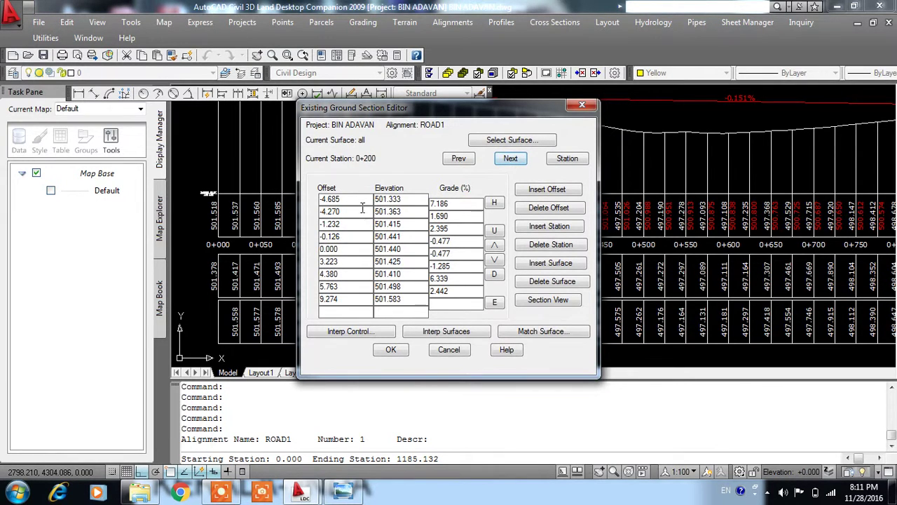
click(551, 193)
text(501.333)
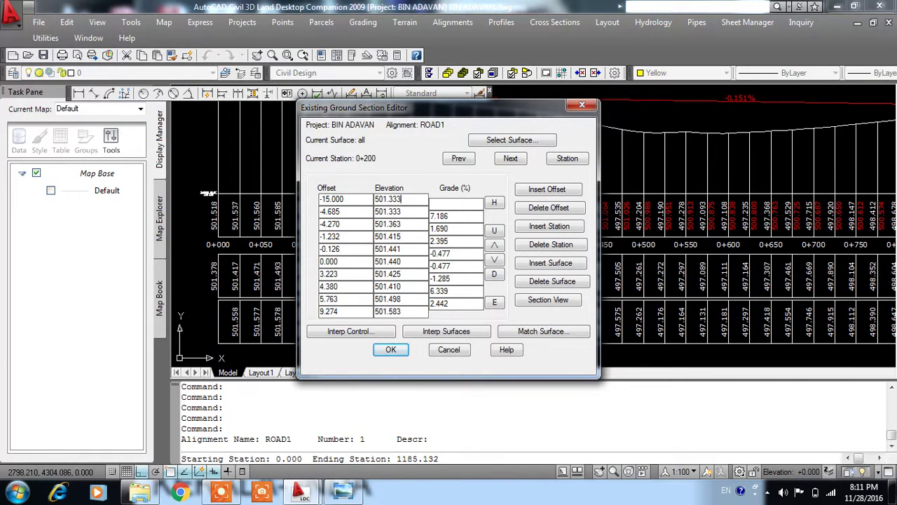
click(494, 302)
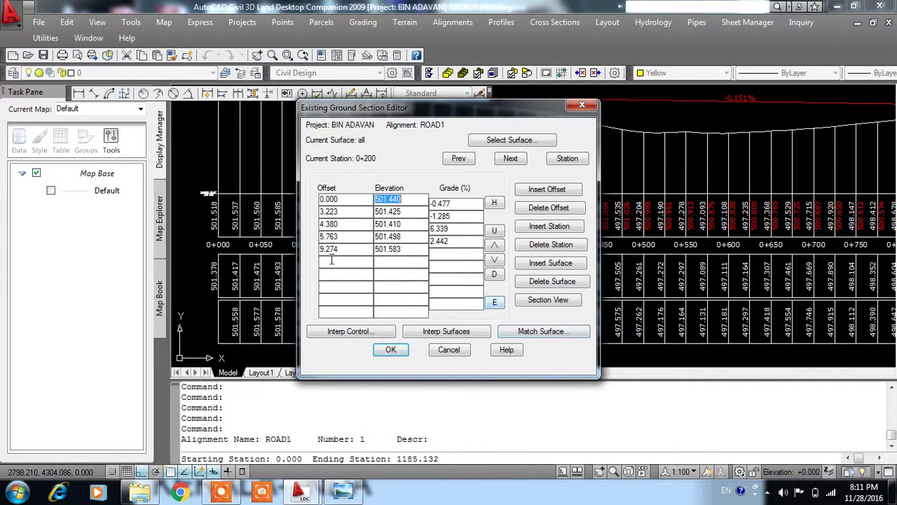
click(391, 350)
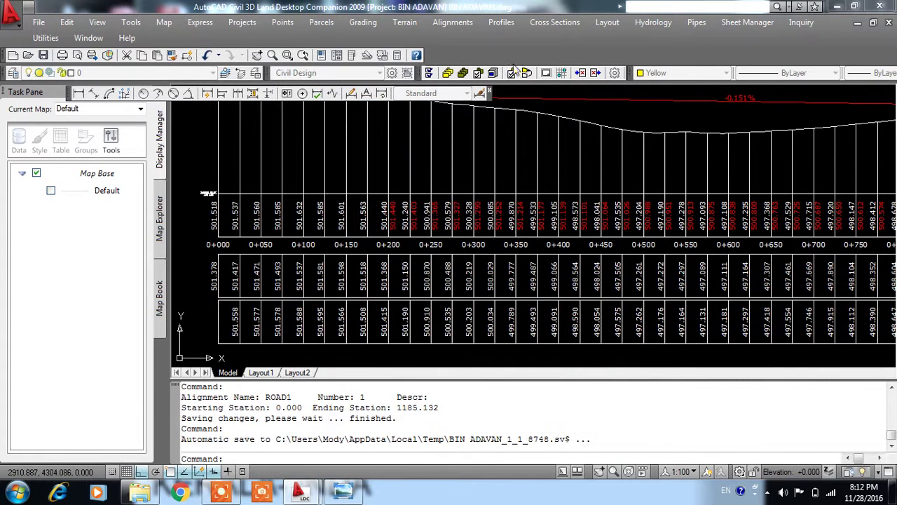
click(547, 21)
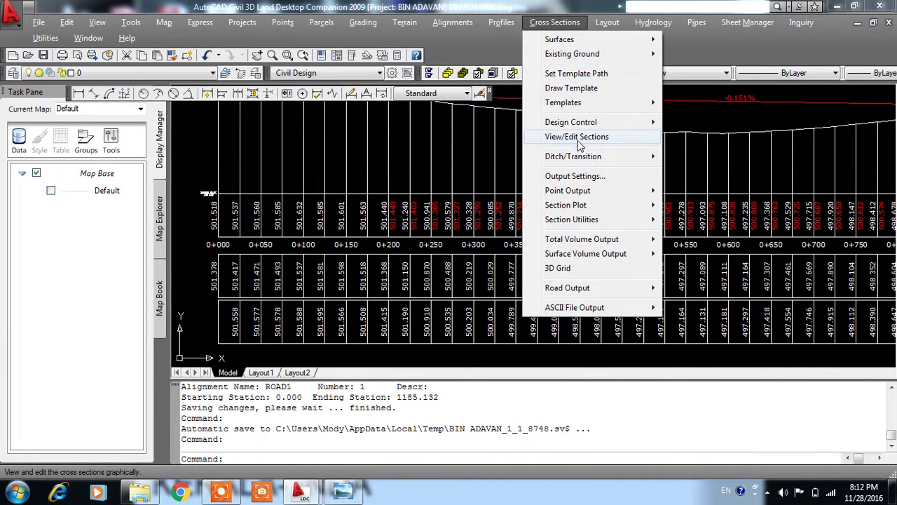
click(577, 137)
key(Return)
key(Return)
key(Return)
key(Return)
key(Return)
key(Return)
key(Return)
key(Return)
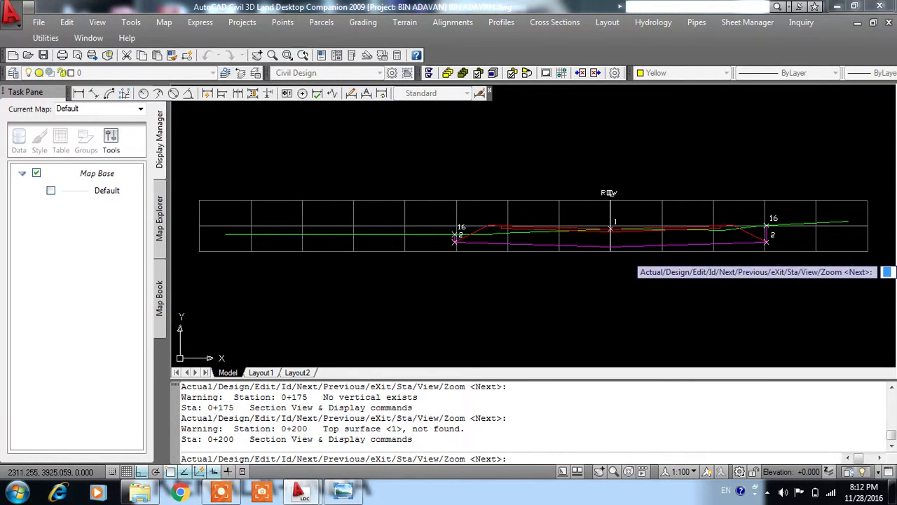
key(Return)
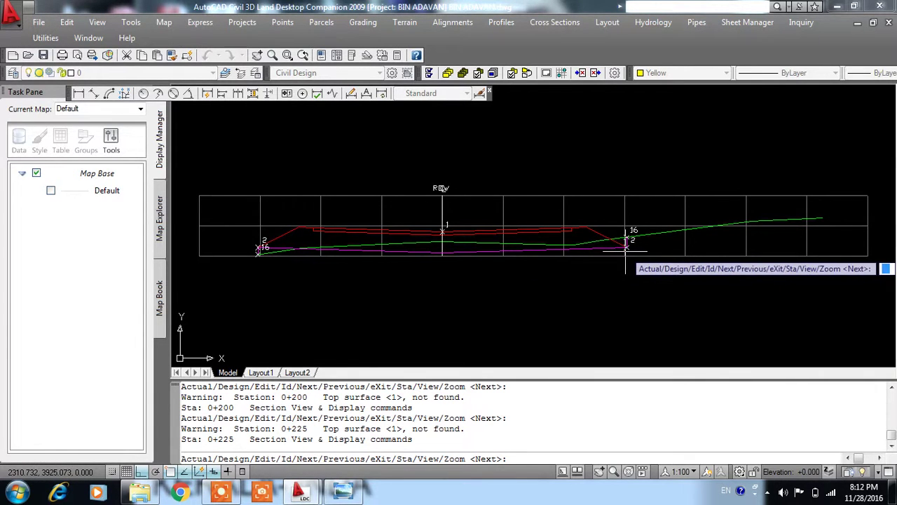
key(Escape)
click(557, 23)
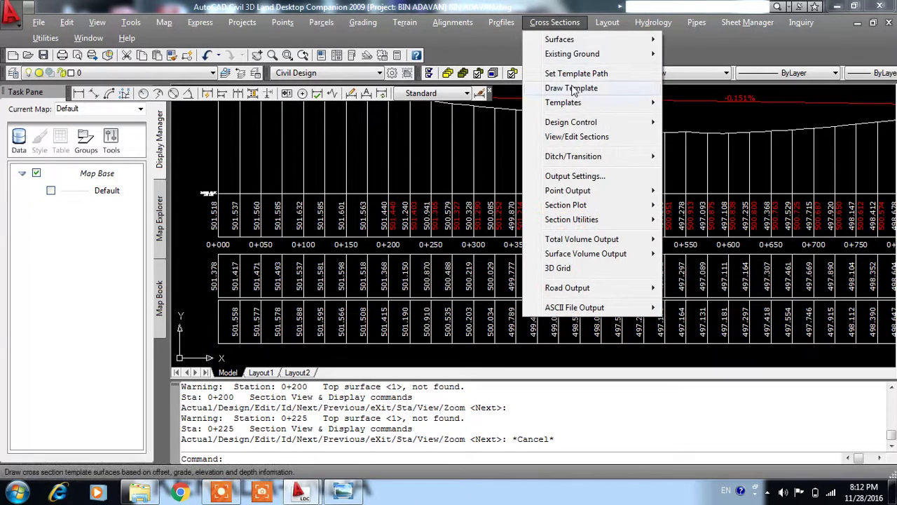
- Open the existing ground section editor and inspect the offsets at station 0+225
mouse_move(572, 54)
click(709, 91)
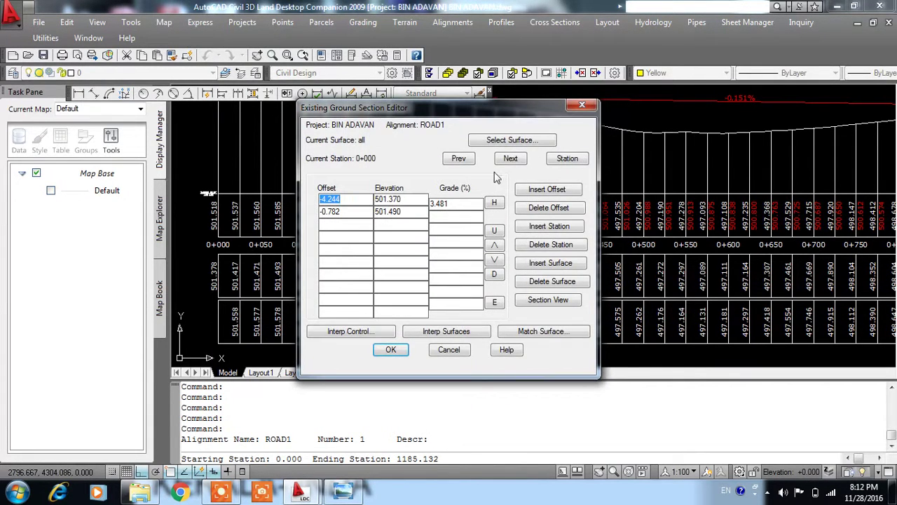
click(512, 157)
click(511, 159)
click(511, 158)
click(510, 159)
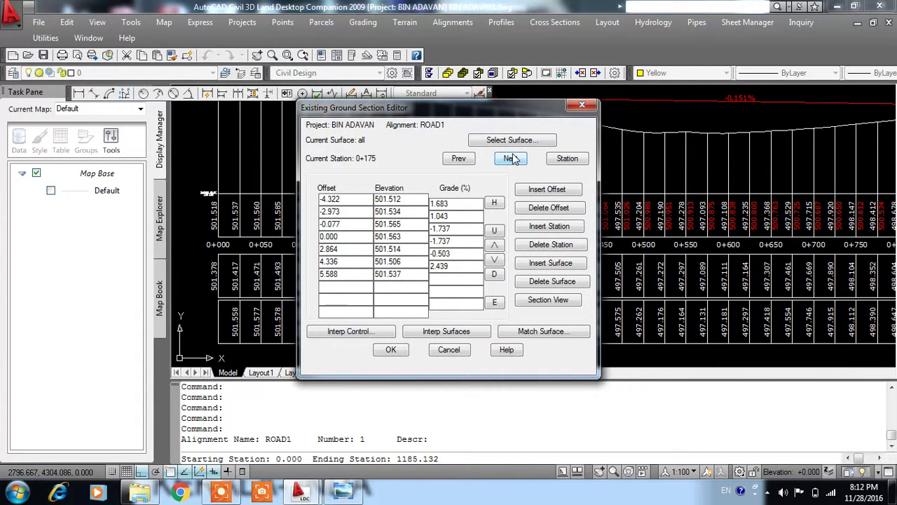
click(511, 158)
click(511, 159)
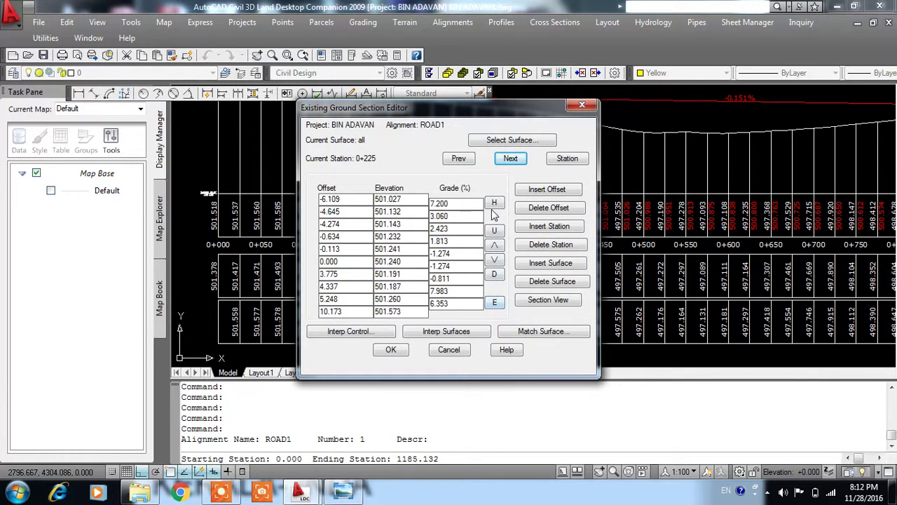
click(495, 305)
click(498, 203)
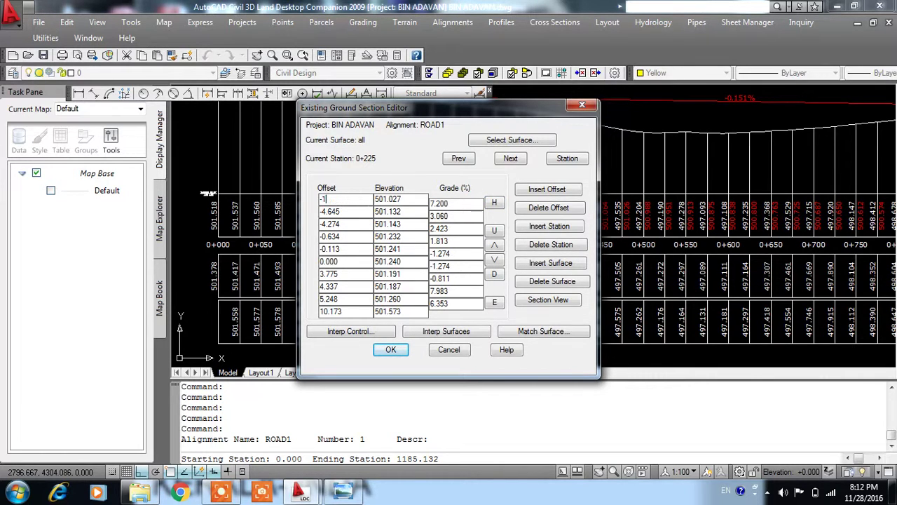
click(344, 199)
text(5)
- Check station 0+250's offsets, leftmost now -15, and save the ground section edits
click(509, 159)
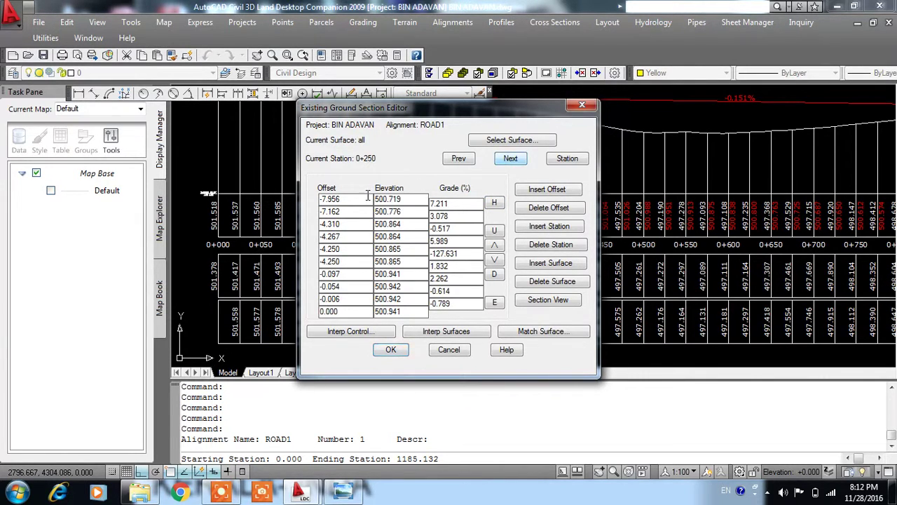
click(495, 305)
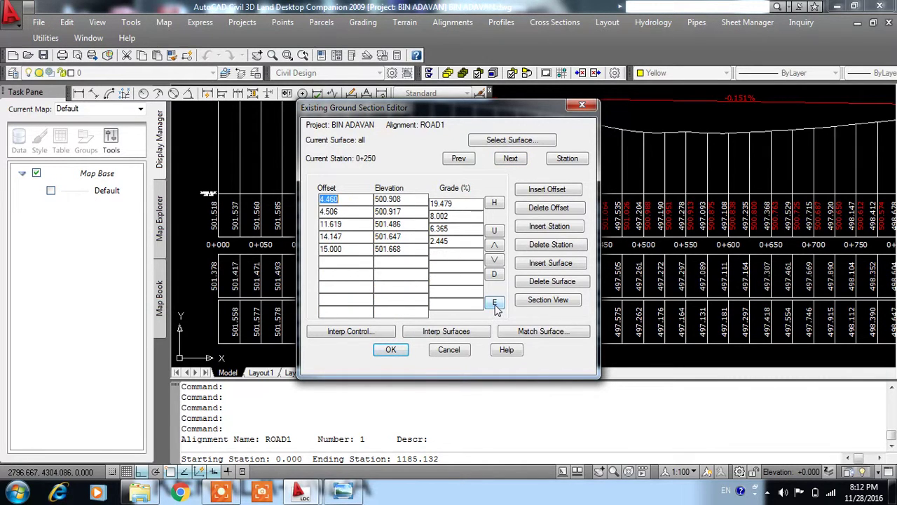
click(511, 158)
click(392, 350)
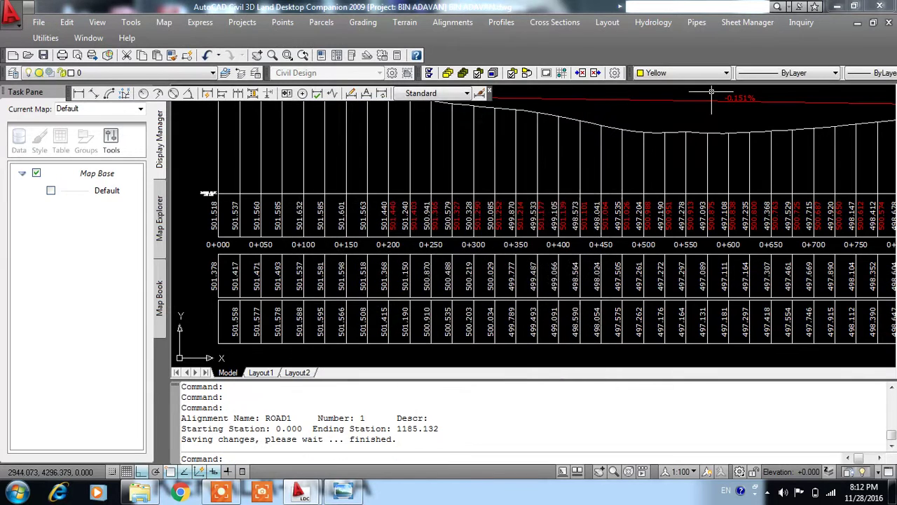
- Step through ROAD1's cross sections up to 1+075, back to 0+925, then cancel
click(553, 23)
click(573, 138)
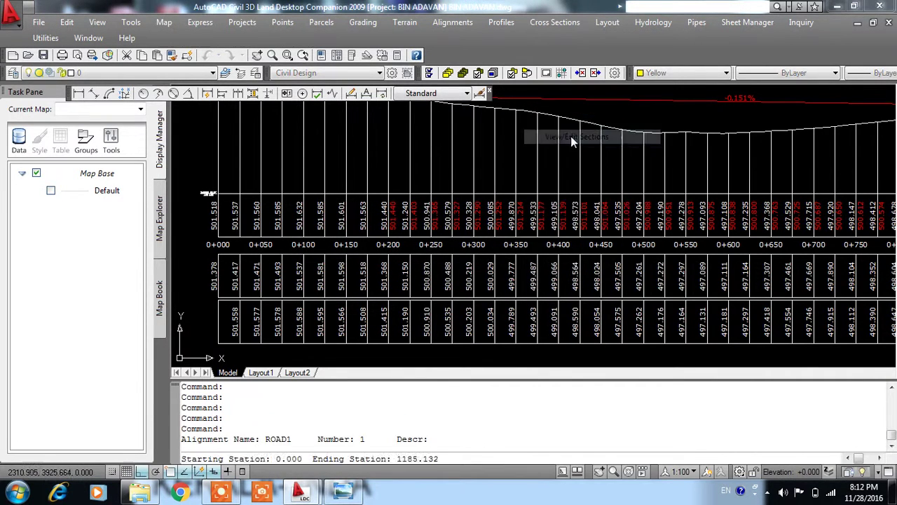
key(Return)
key(Return)
key(Return)
key(Return)
key(Return)
key(Return)
key(Return)
key(Return)
key(Return)
key(Return)
key(Return)
key(Return)
key(Return)
key(Return)
key(Return)
key(Return)
key(Return)
key(Return)
key(Return)
key(Return)
key(Return)
key(Return)
key(Return)
key(Return)
key(Return)
key(Return)
key(Return)
key(Return)
key(Return)
key(Return)
key(Return)
key(Return)
key(Return)
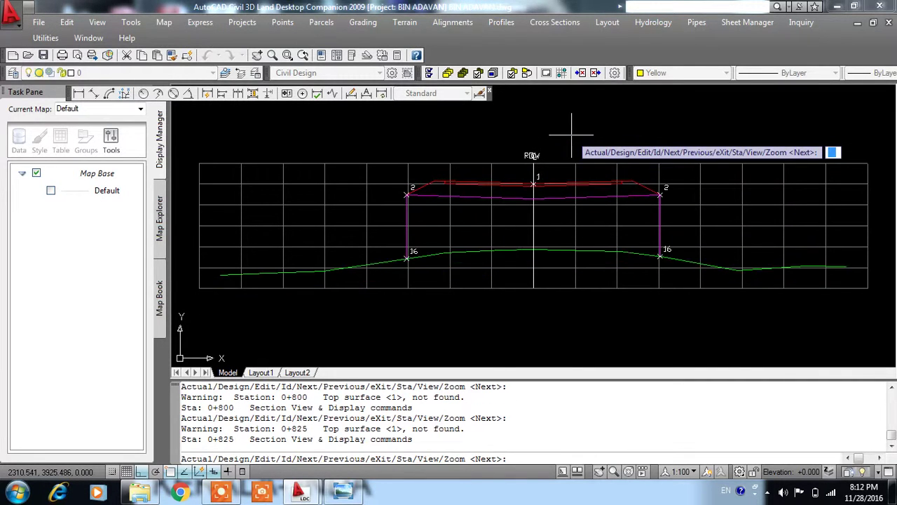
key(Return)
key(Return)
key(Return)
key(Return)
key(Return)
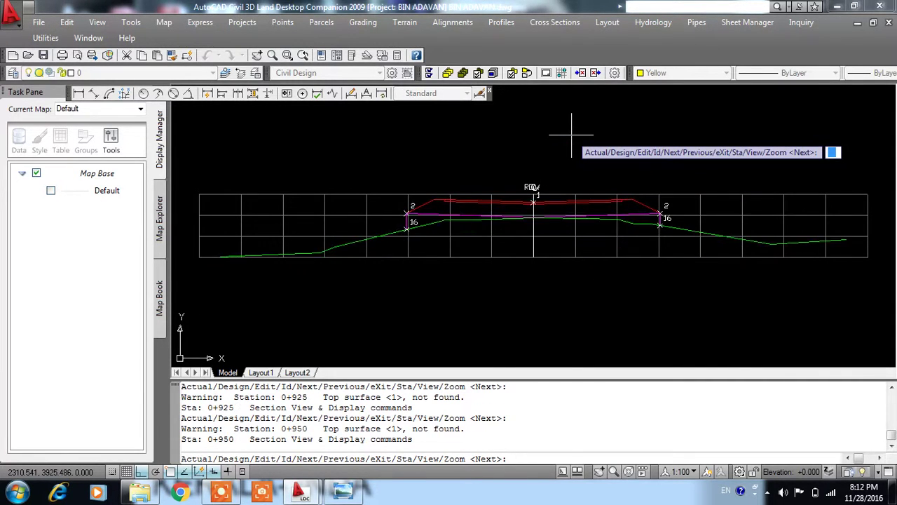
key(Return)
key(Return)
key(Return)
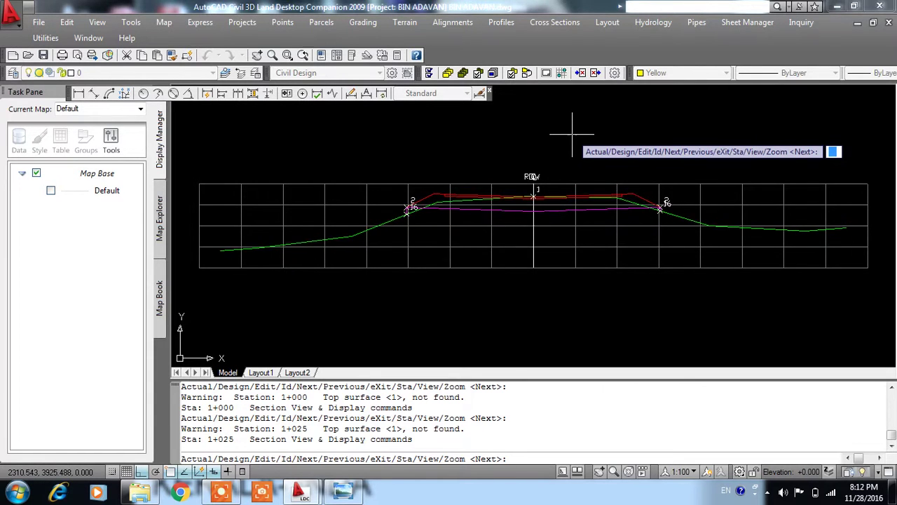
key(Return)
key(Return)
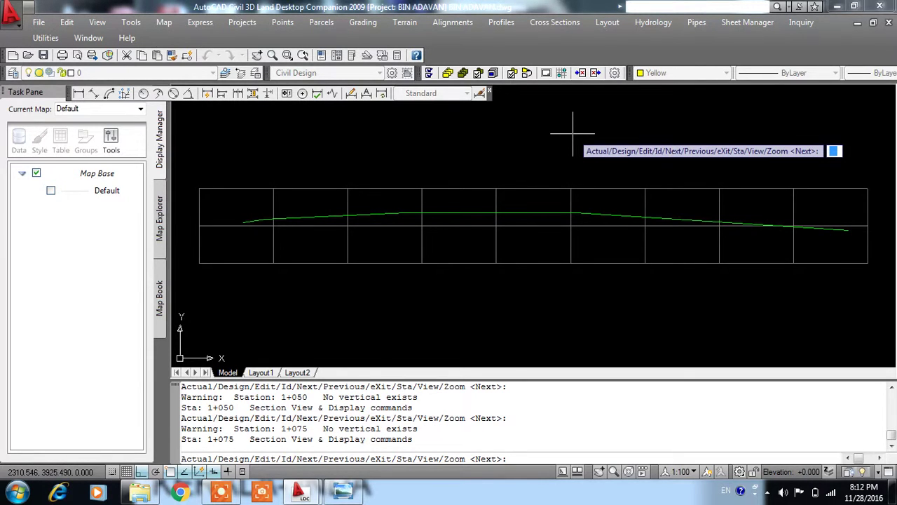
text(P)
key(Return)
key(Return)
key(Return)
key(Return)
key(Return)
key(Return)
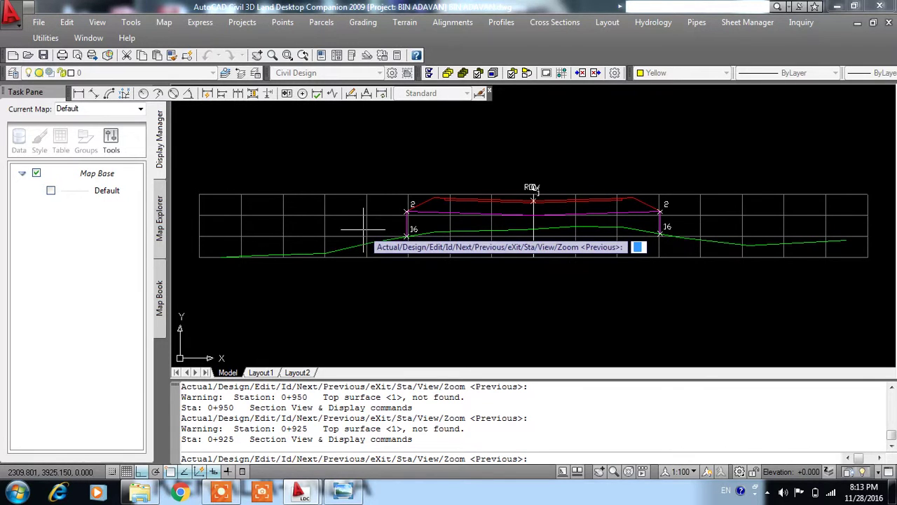
key(Escape)
- Review the depth control, then edit ROAD1's design control over the full station range
click(550, 24)
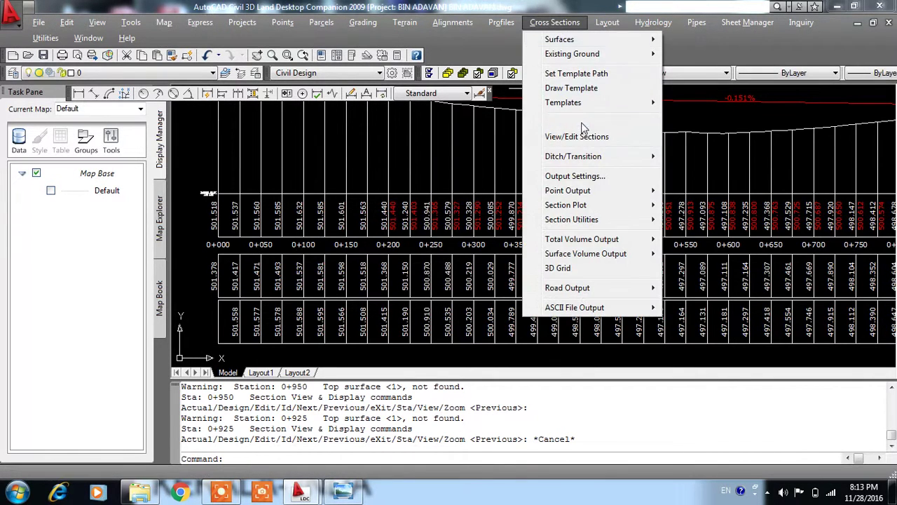
click(700, 120)
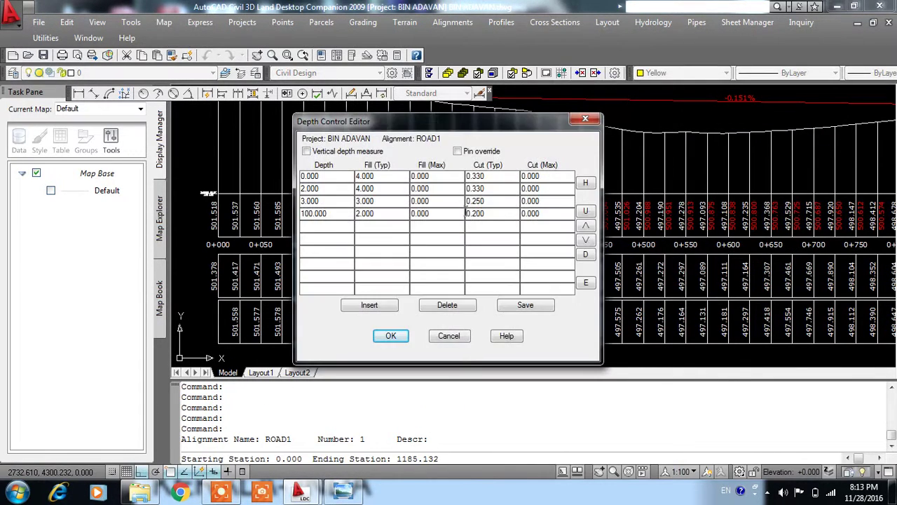
click(386, 335)
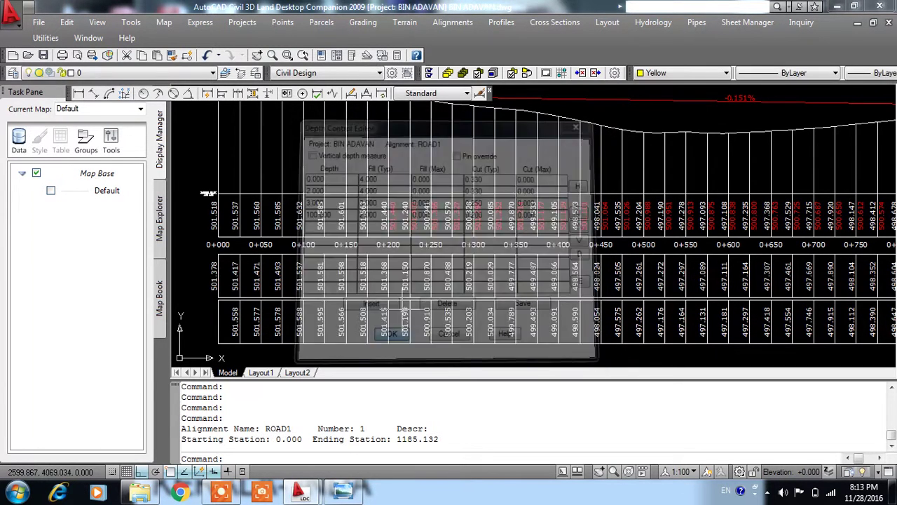
click(554, 22)
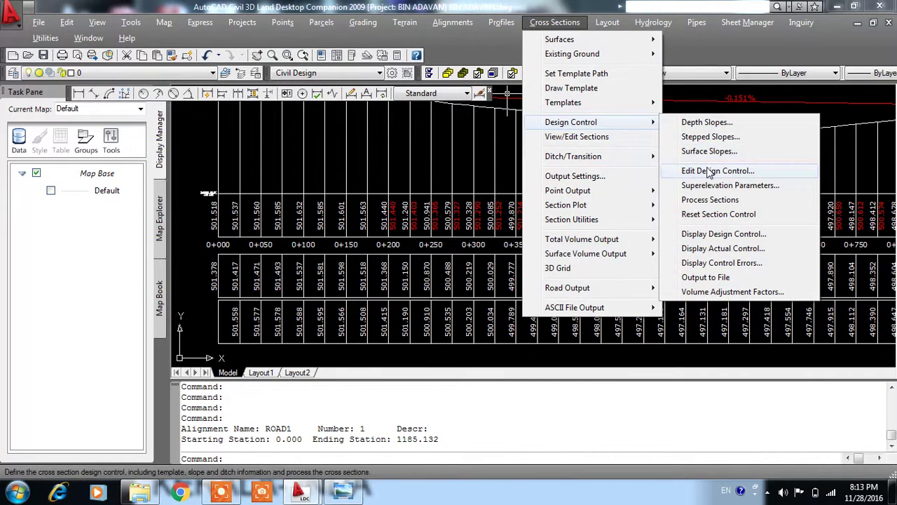
mouse_move(571, 122)
click(708, 173)
click(392, 250)
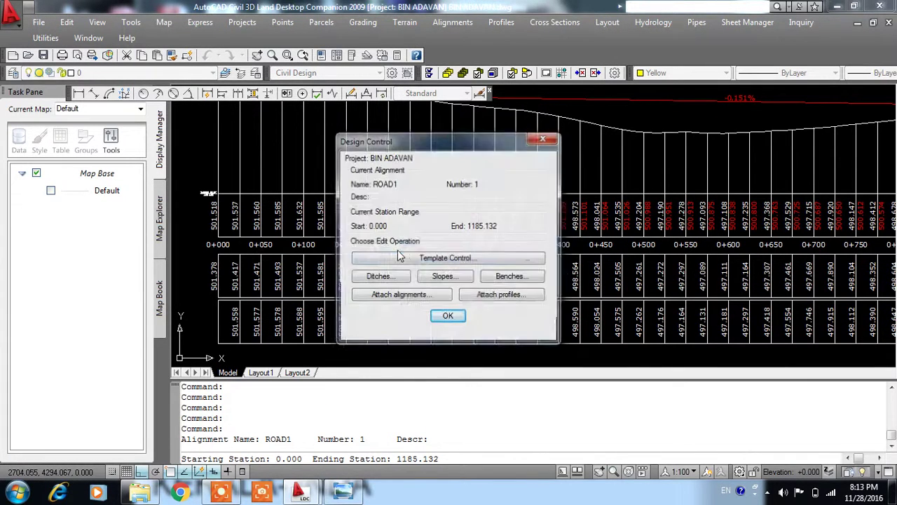
- Set the left and right fill and cut slope types all to Depth
click(441, 277)
click(381, 210)
click(364, 233)
click(536, 212)
click(527, 231)
click(527, 232)
click(543, 245)
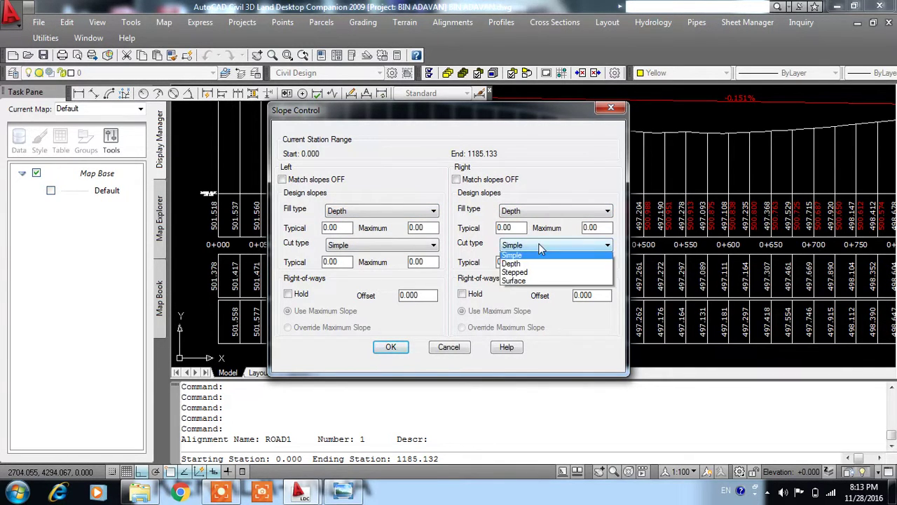
click(522, 261)
click(396, 245)
click(371, 264)
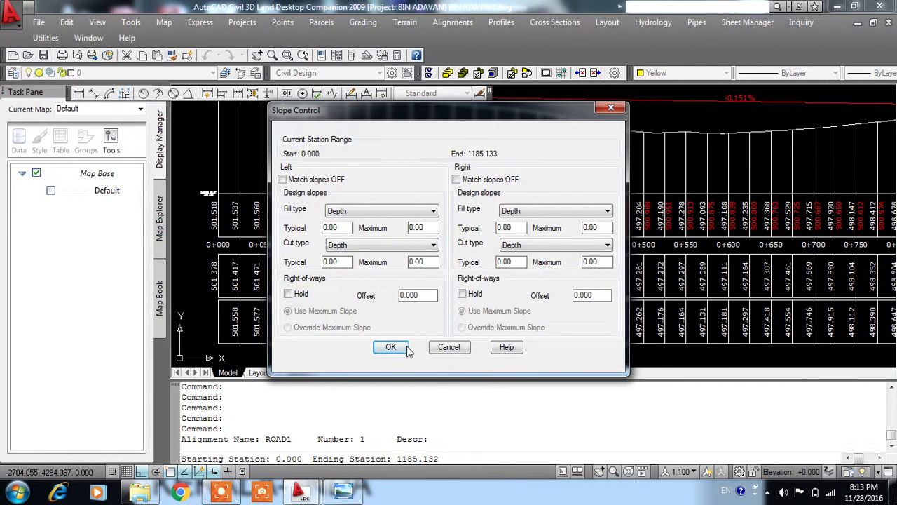
- Apply the Depth slopes, reprocess the sections, and display station 0+000's section
click(390, 347)
click(449, 317)
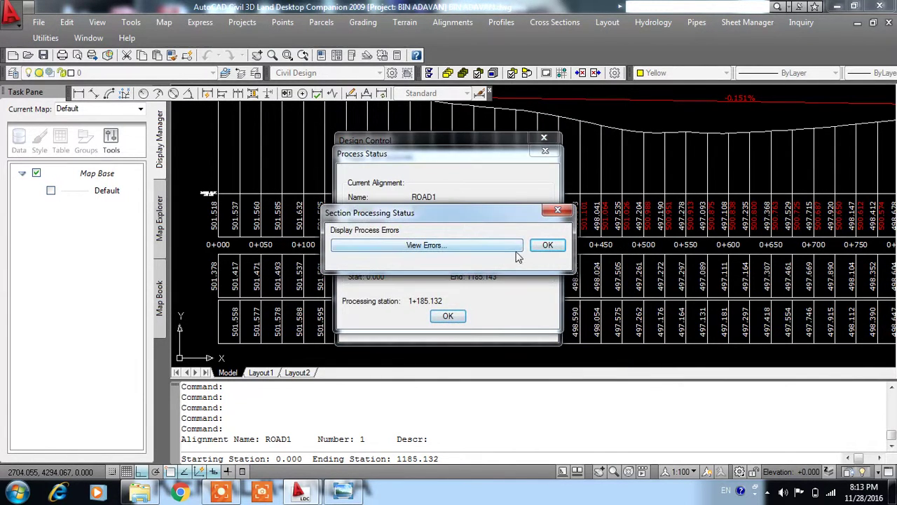
click(547, 244)
click(448, 315)
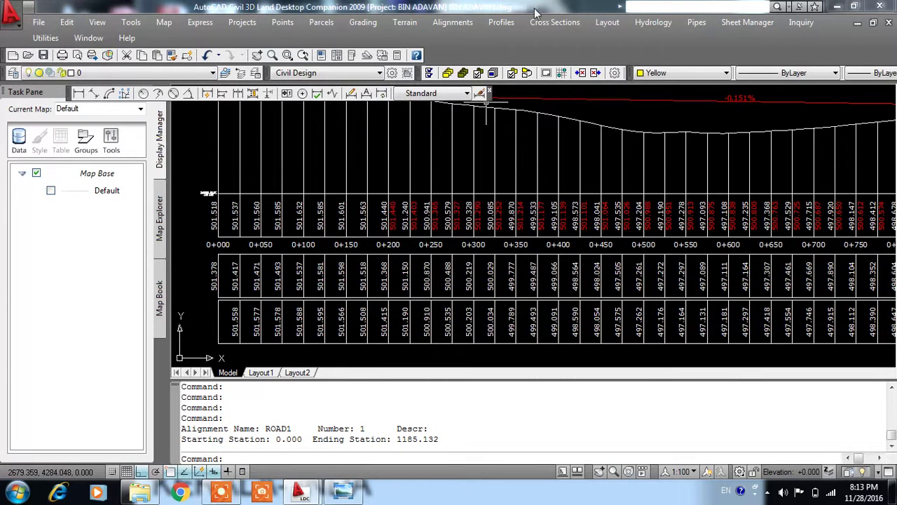
click(553, 28)
click(576, 136)
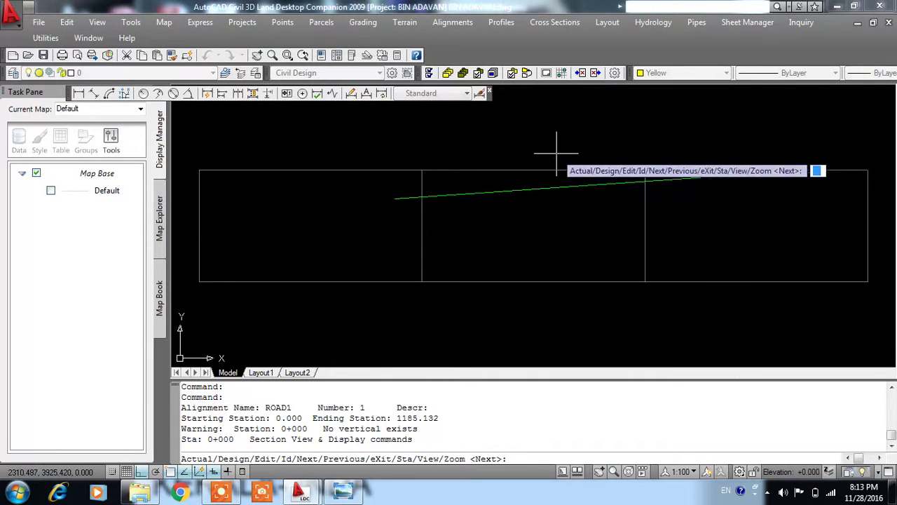
- Step through the depth-sloped sections to 0+750, back to 0+175, then cancel the viewer
key(Return)
key(Return)
key(Return)
key(Return)
key(Return)
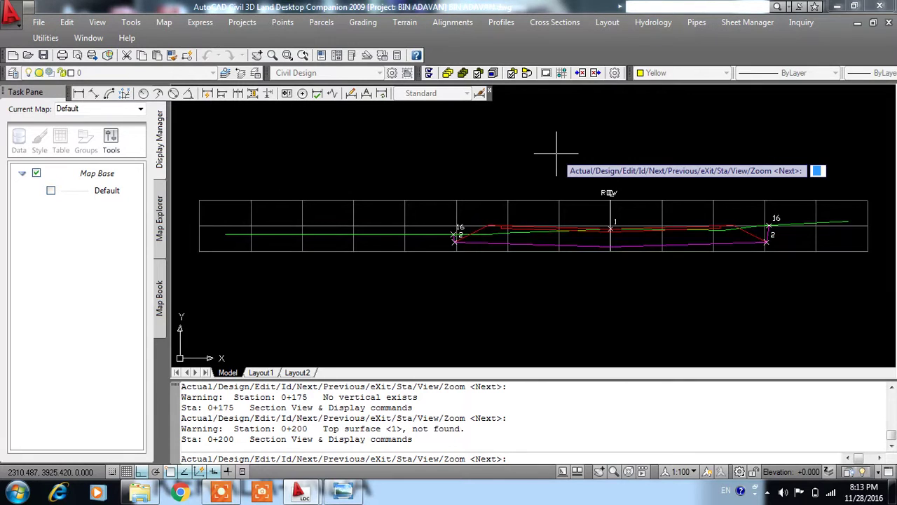
key(Return)
key(Return)
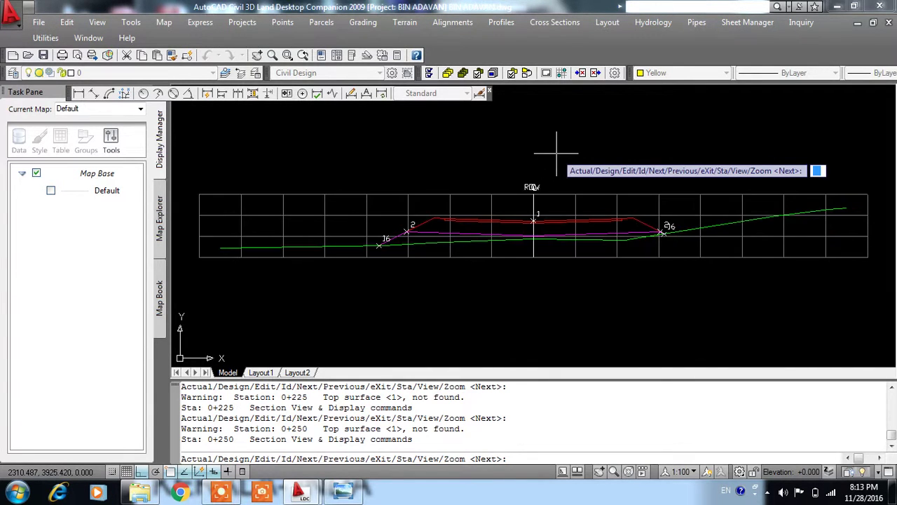
key(Return)
key(Return)
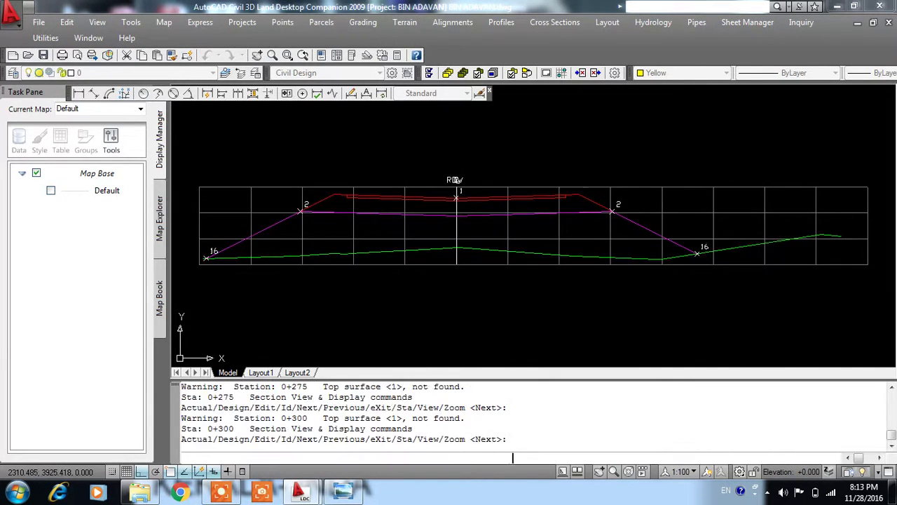
key(Return)
key(Return)
key(Return)
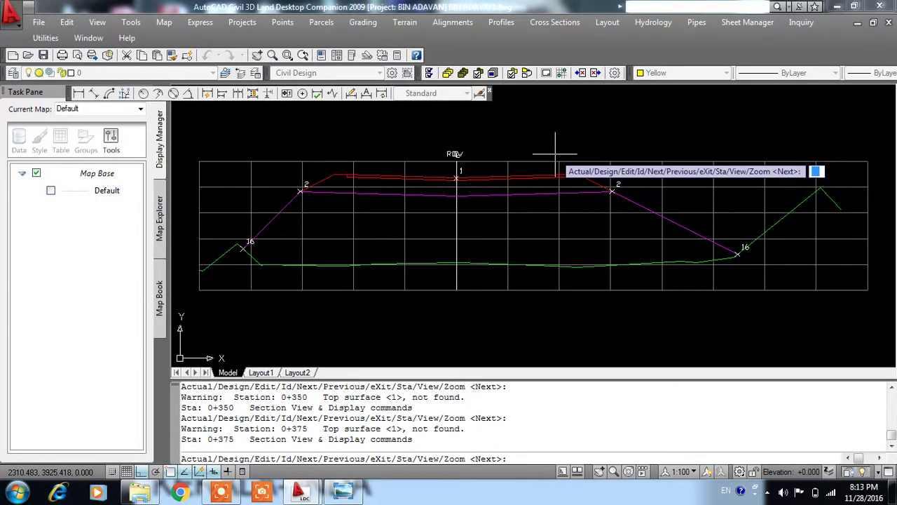
key(Return)
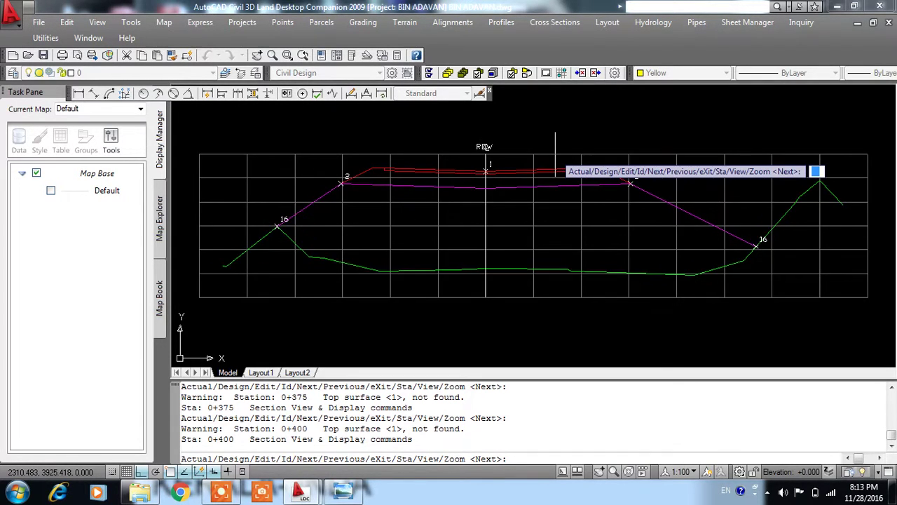
key(Return)
key(Return)
key(Return)
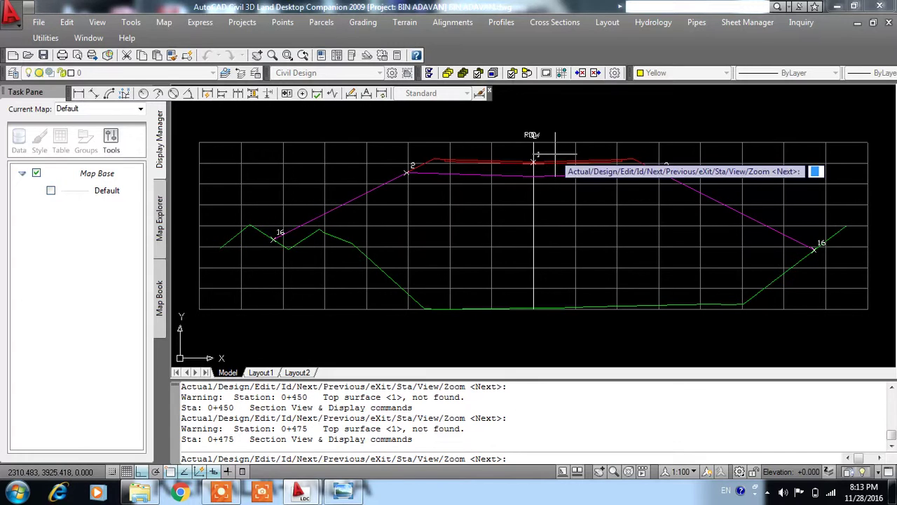
key(Return)
key(Return)
key(Return)
key(Return)
key(Return)
key(Return)
key(Return)
key(Return)
key(Return)
key(Return)
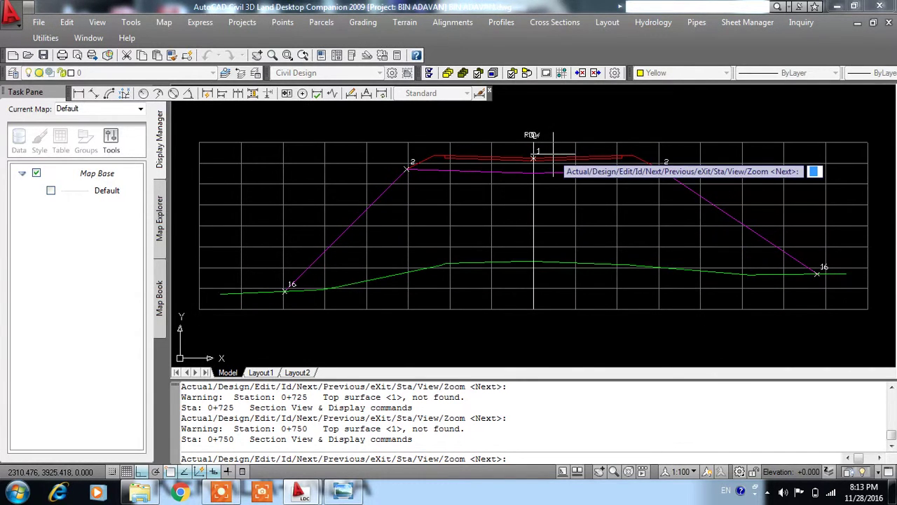
key(Return)
key(Return)
key(Return)
key(Return)
key(Return)
key(Return)
key(Return)
key(Return)
key(Return)
key(Return)
key(Return)
key(Return)
key(Return)
key(Return)
key(Return)
key(Return)
key(Return)
key(Return)
key(Return)
key(Return)
key(Return)
key(Return)
key(Return)
key(Return)
key(Return)
key(Return)
key(Return)
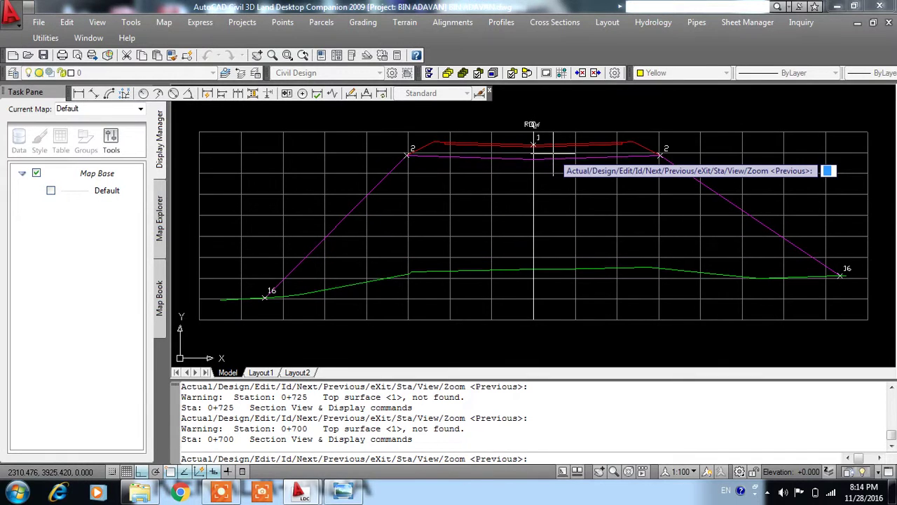
key(Return)
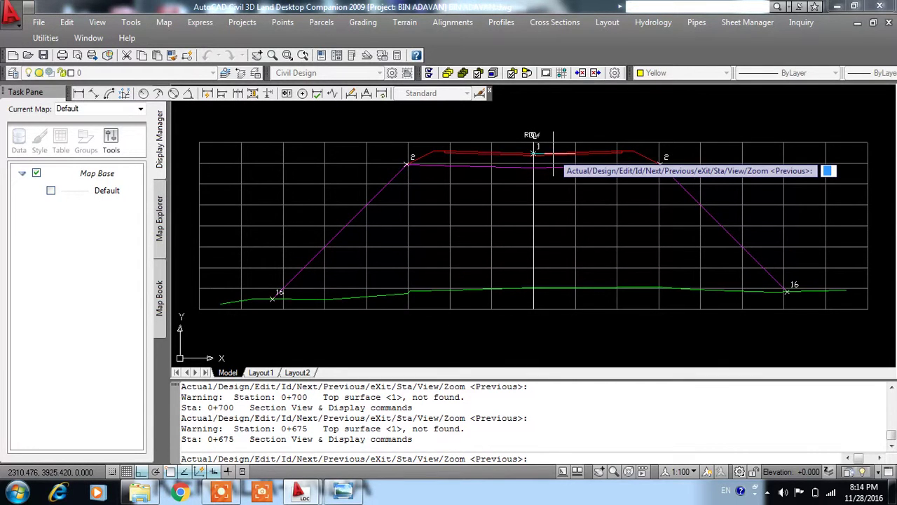
key(Return)
key(Return)
key(Return)
key(Return)
key(Return)
key(Return)
key(Return)
key(Return)
key(Return)
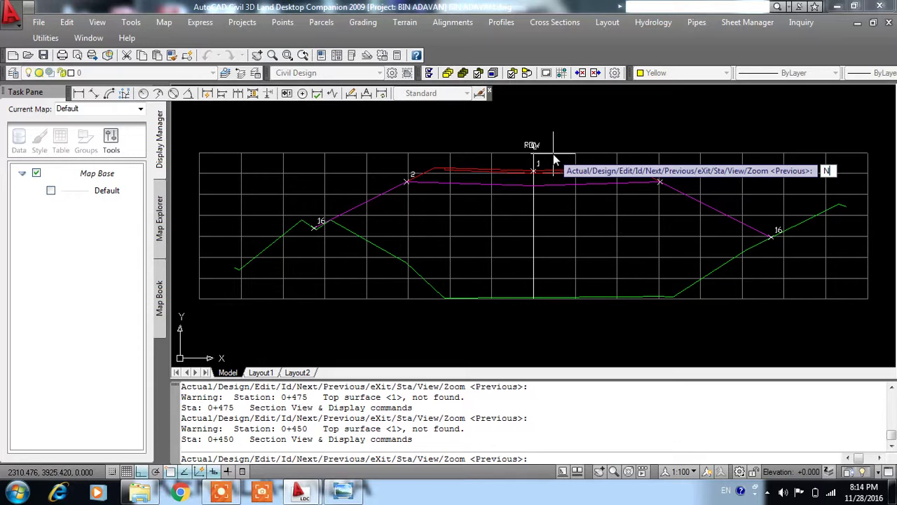
key(Return)
key(Return)
key(Return)
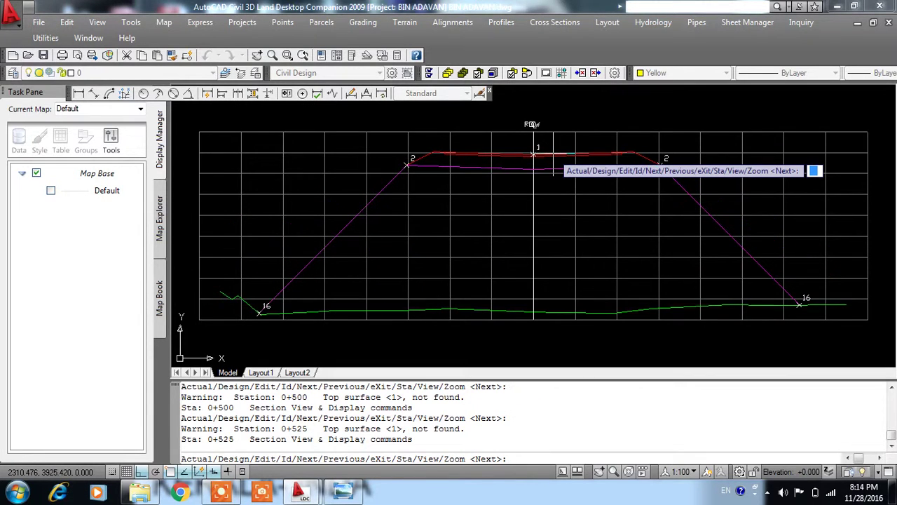
text(p)
key(Return)
key(Return)
key(Return)
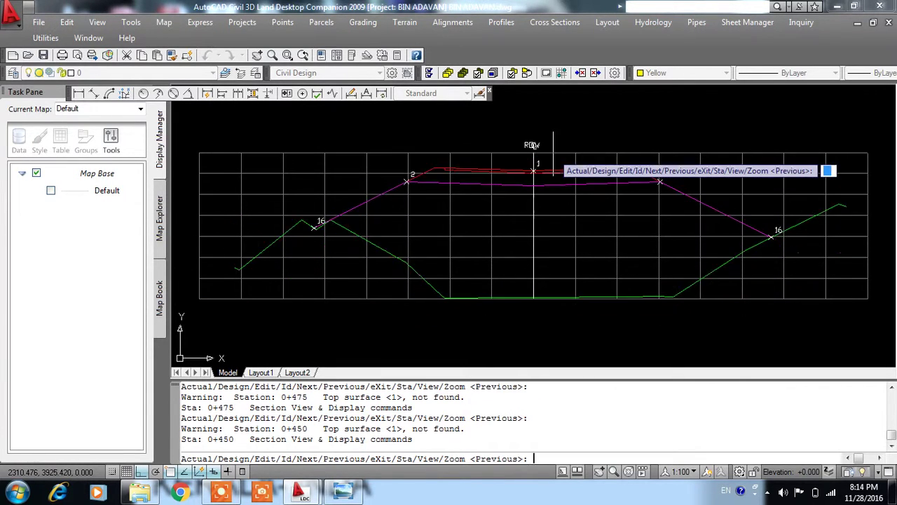
key(Return)
key(Return)
key(Return)
key(Return)
key(Return)
key(Return)
key(Return)
key(Return)
key(Return)
key(Return)
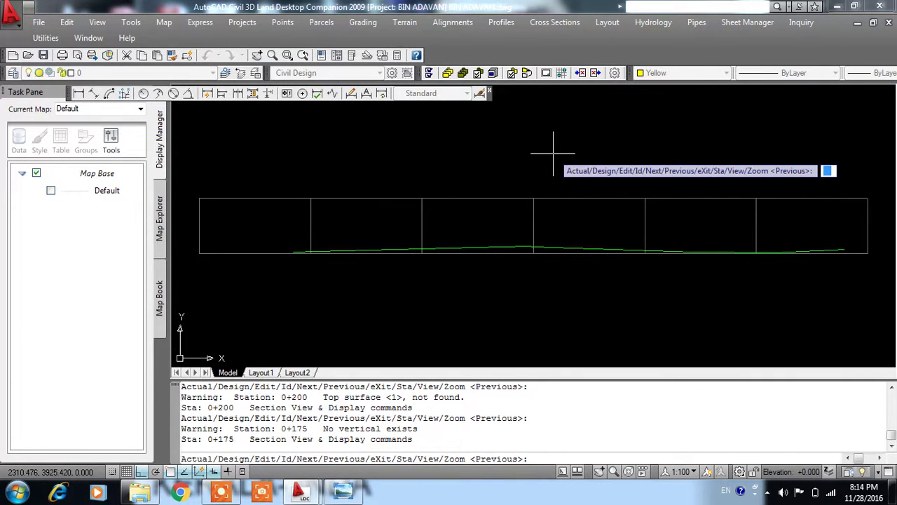
key(Escape)
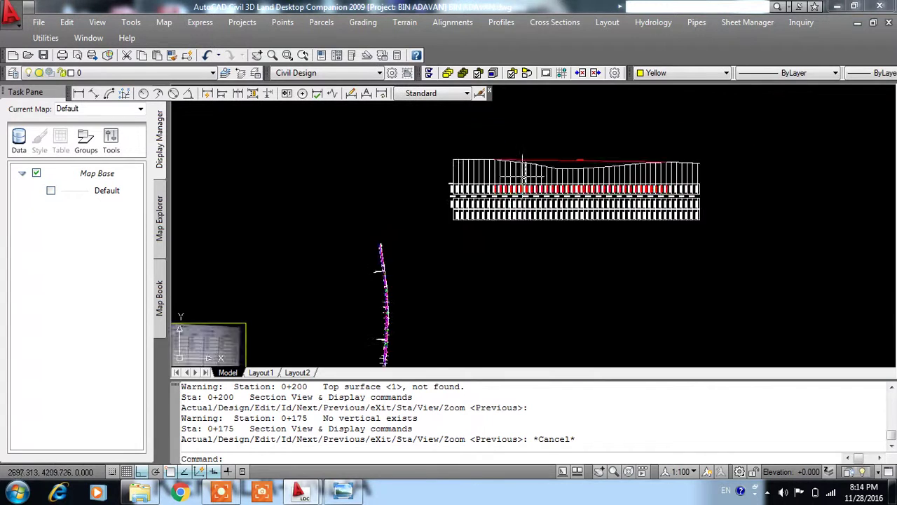
- Zoom in on the profile labels around stations 0+950–1+150
scroll(489, 195, up, 3)
scroll(547, 182, up, 1)
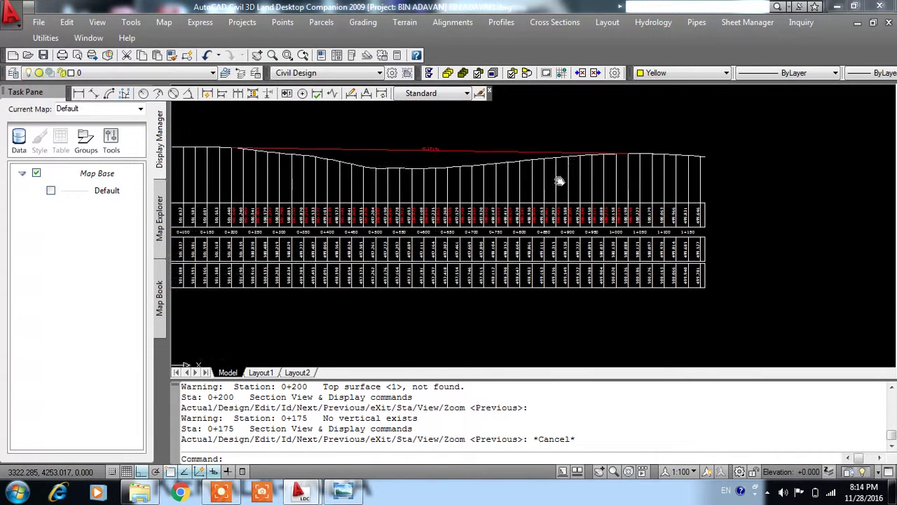
scroll(512, 188, up, 2)
scroll(511, 188, down, 1)
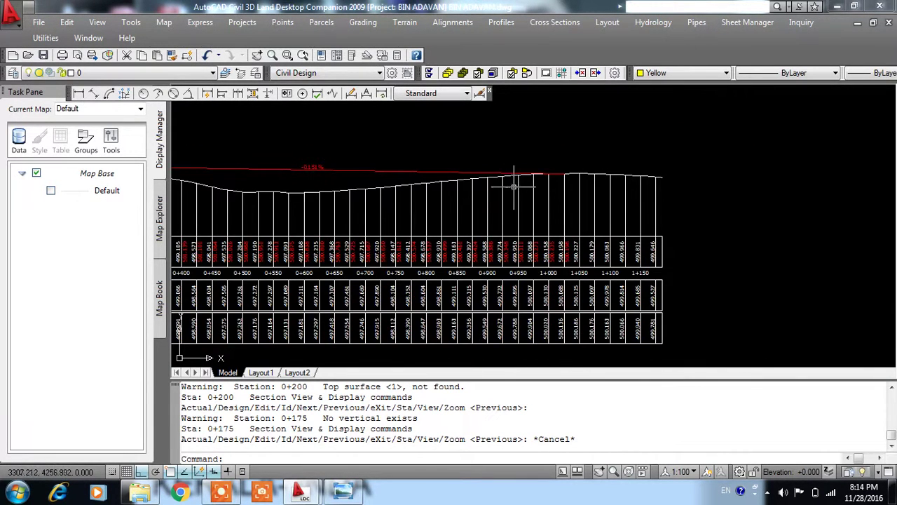
scroll(513, 188, down, 2)
scroll(441, 201, up, 2)
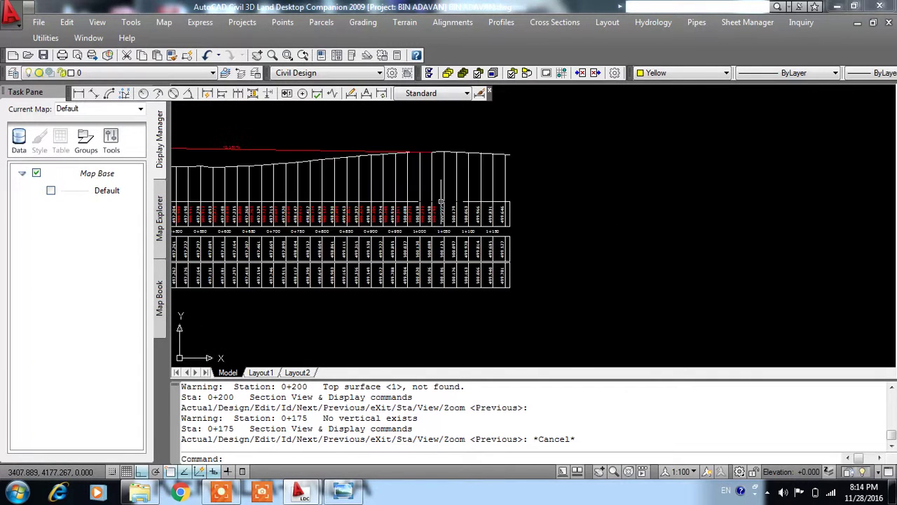
scroll(441, 201, up, 2)
- Dismiss an empty selection window and open the Cross Sections menu
click(638, 142)
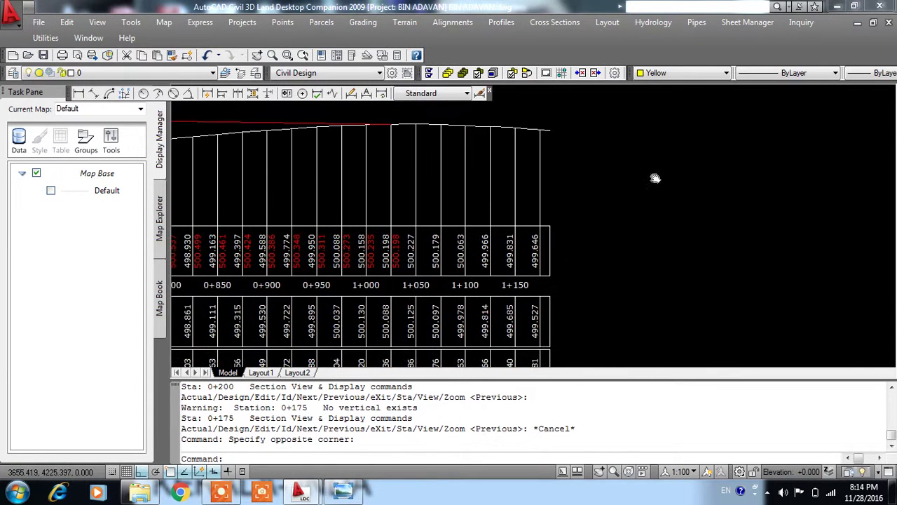
click(680, 73)
click(666, 84)
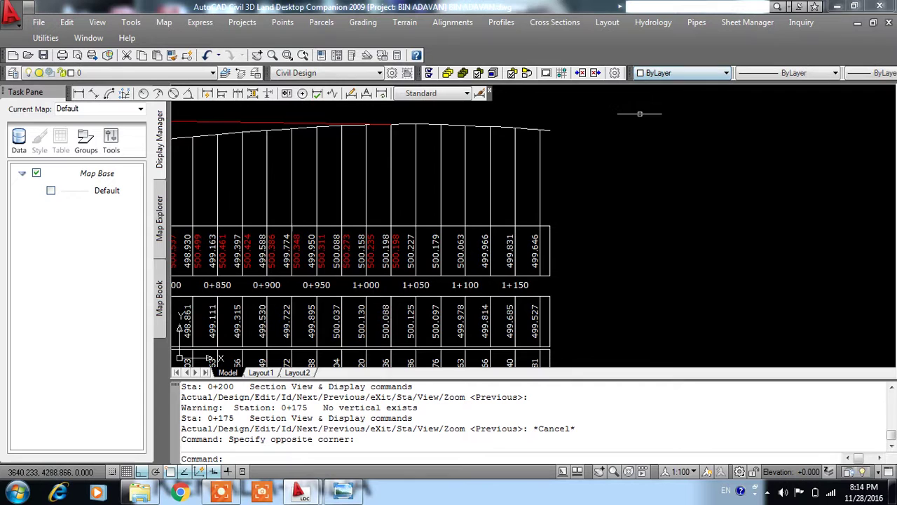
scroll(421, 287, up, 2)
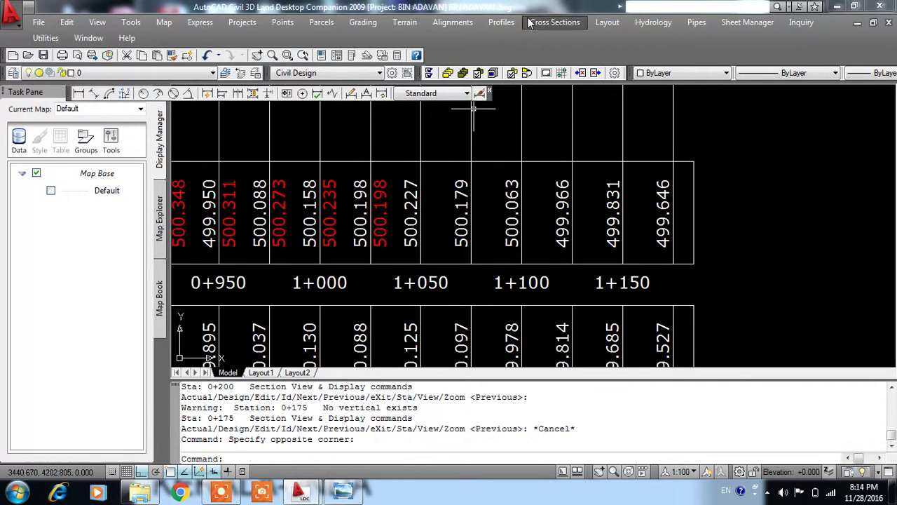
click(501, 22)
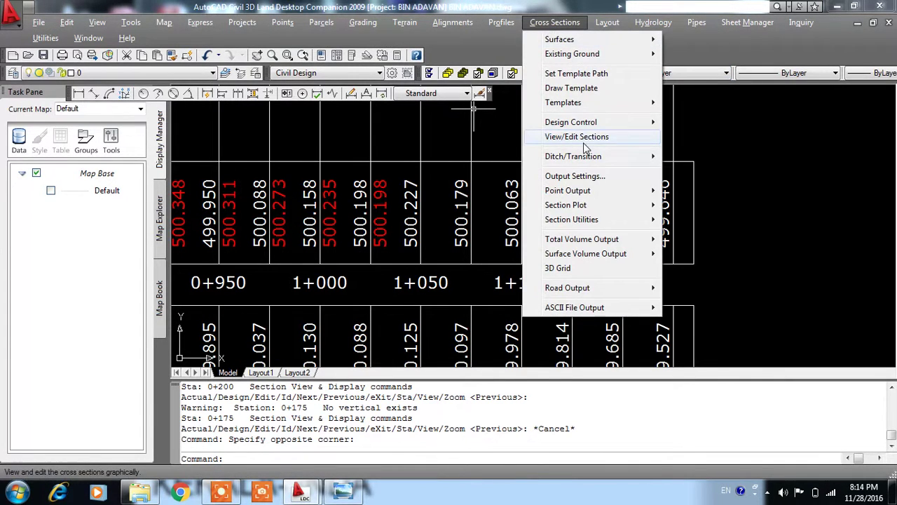
- Step through ROAD1's cross sections, jumping to station 1+000 and on to 1+050, then exit the viewer
click(586, 144)
key(Return)
key(Return)
key(Return)
key(Return)
key(Return)
key(Return)
key(Return)
key(Return)
key(Return)
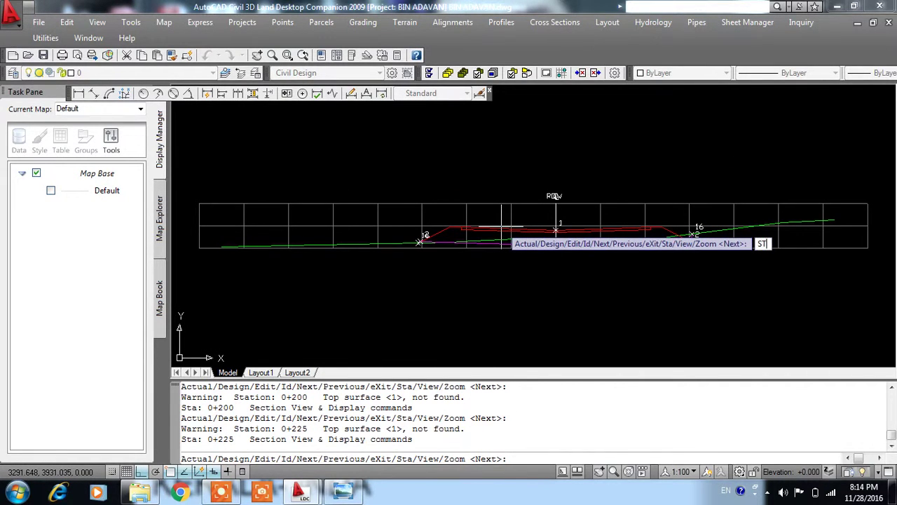
key(Return)
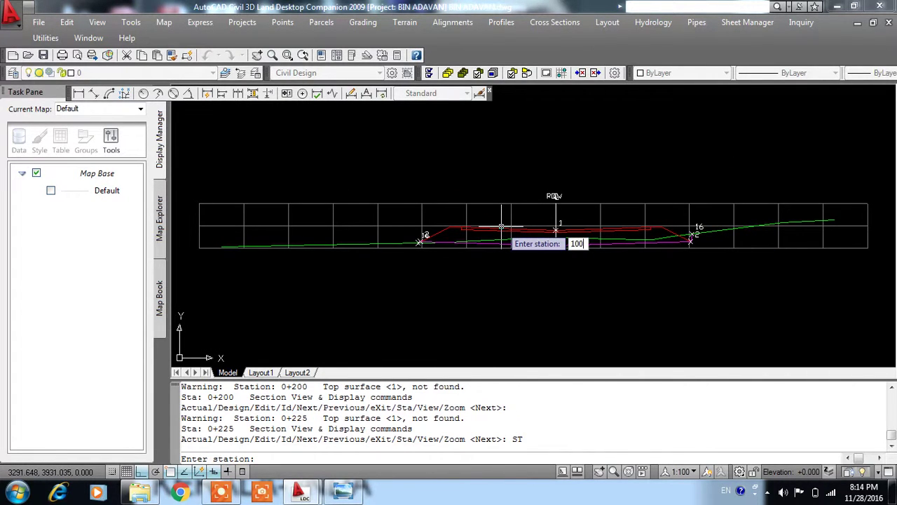
key(Return)
key(Return)
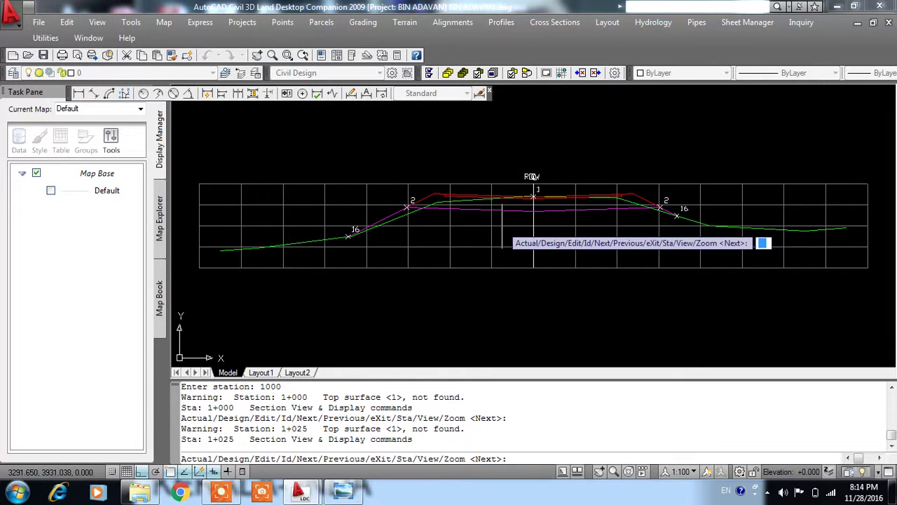
key(Return)
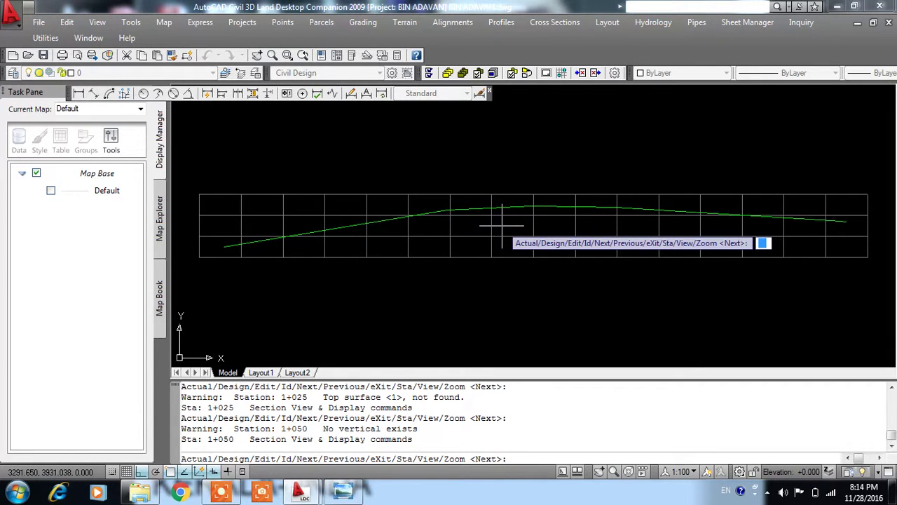
key(Escape)
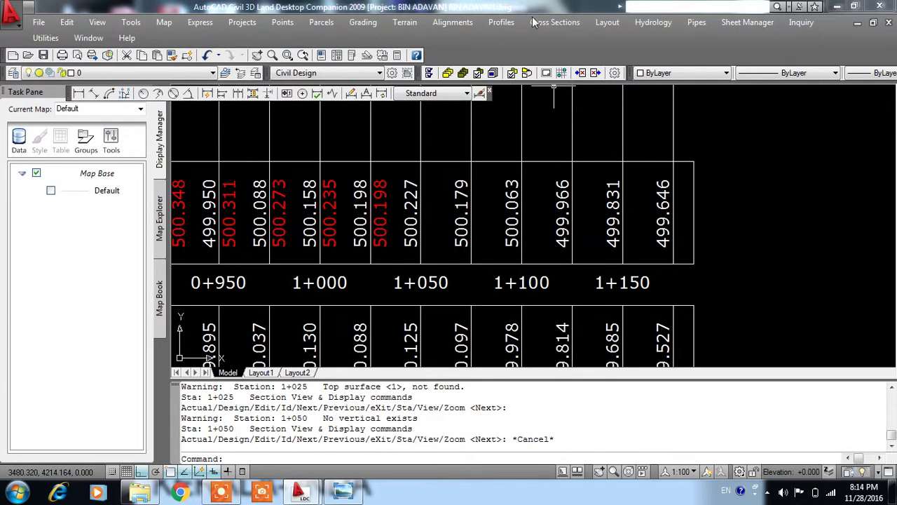
- Zoom in and out over the ROAD1 profile grid to inspect the labelled elevations
scroll(443, 281, down, 3)
scroll(435, 186, up, 5)
scroll(413, 234, down, 3)
scroll(421, 231, down, 2)
scroll(511, 287, down, 3)
scroll(378, 242, up, 3)
scroll(379, 243, up, 1)
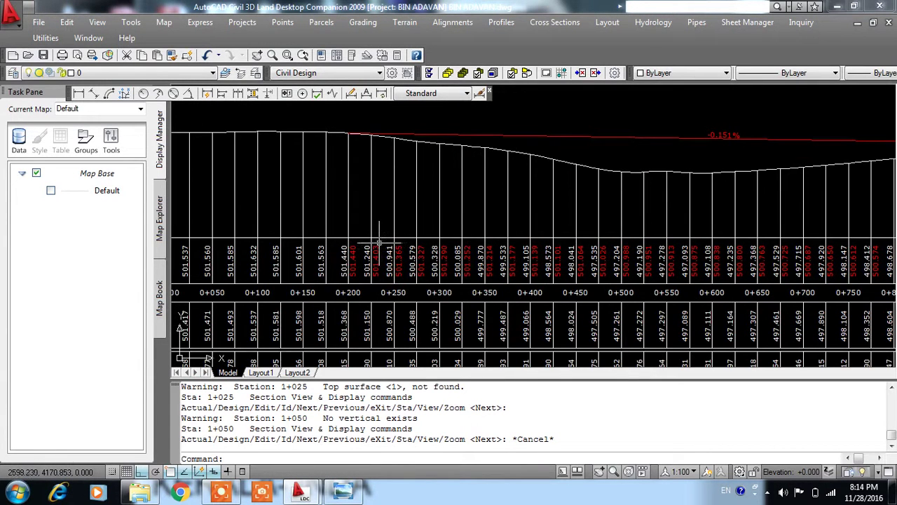
scroll(350, 280, down, 3)
scroll(652, 252, up, 2)
scroll(631, 231, up, 2)
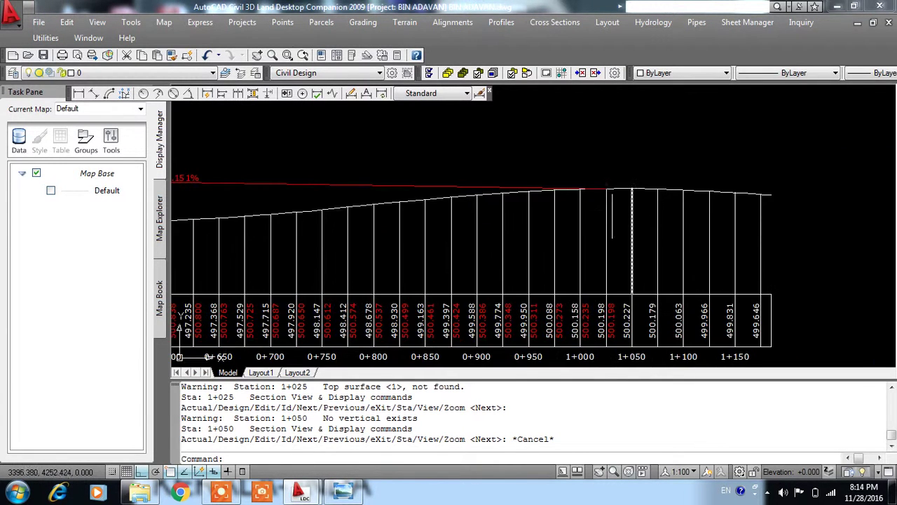
scroll(607, 345, up, 1)
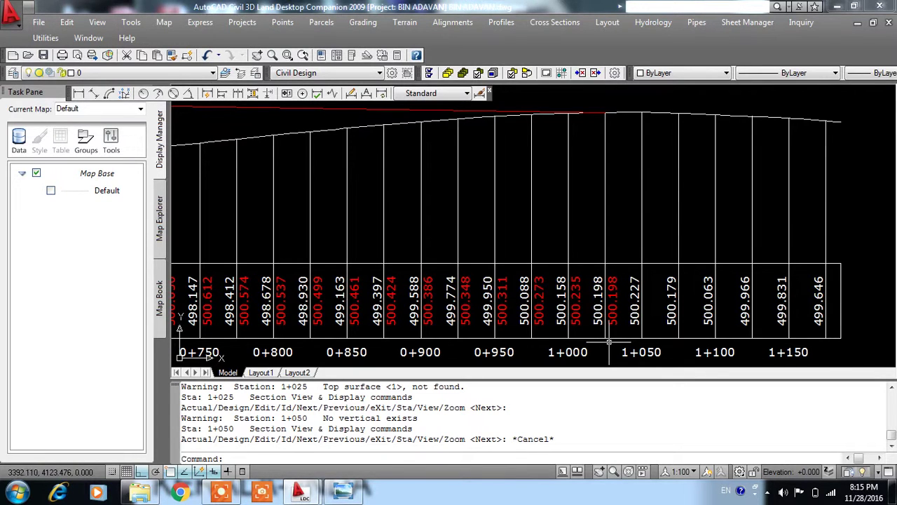
scroll(550, 269, down, 2)
scroll(565, 168, down, 1)
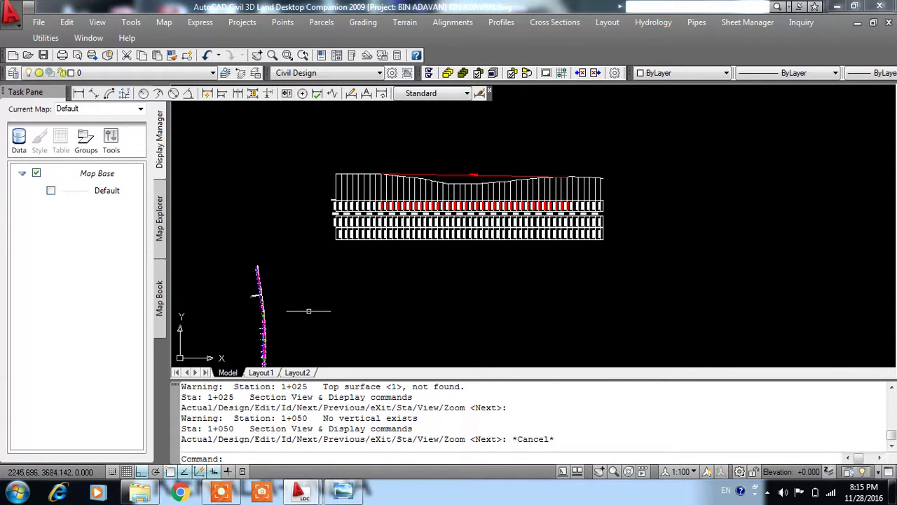
- Save the drawing, nudge the view left, and bring up the Cross Sections menu
click(43, 54)
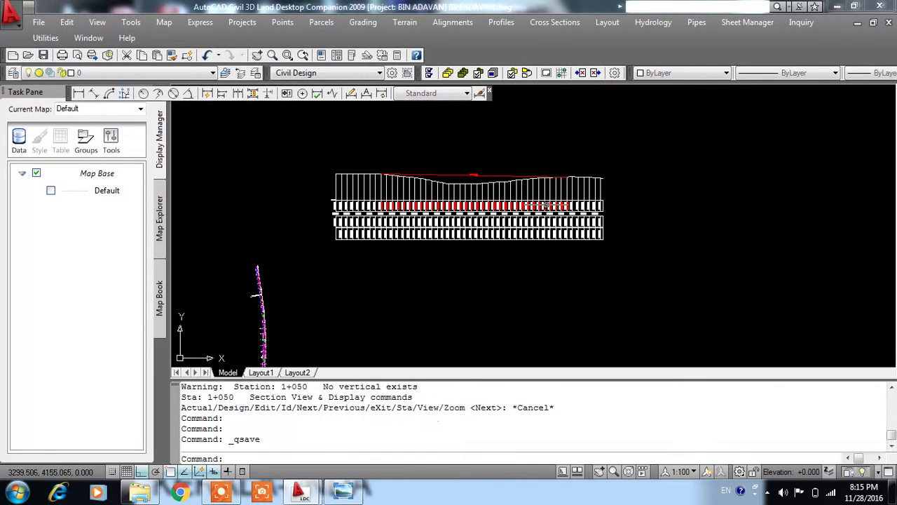
middle_drag(632, 151, 586, 153)
click(557, 23)
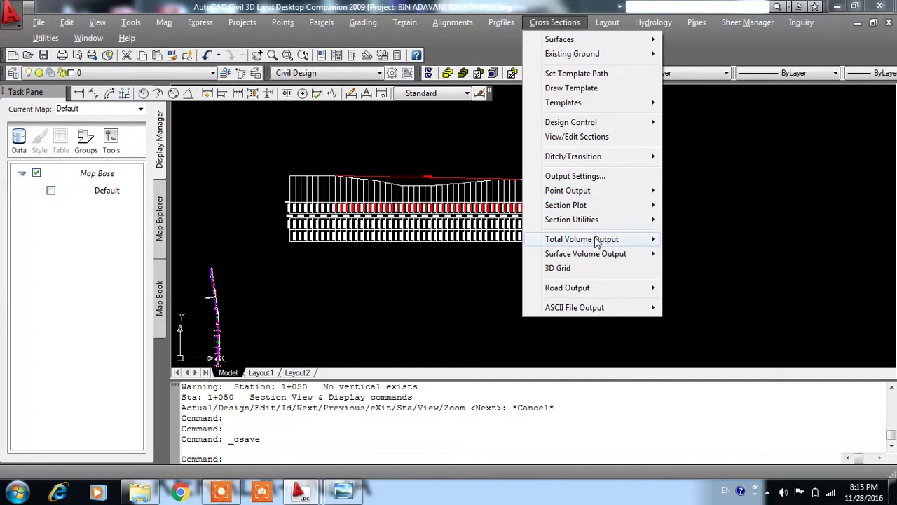
mouse_move(581, 238)
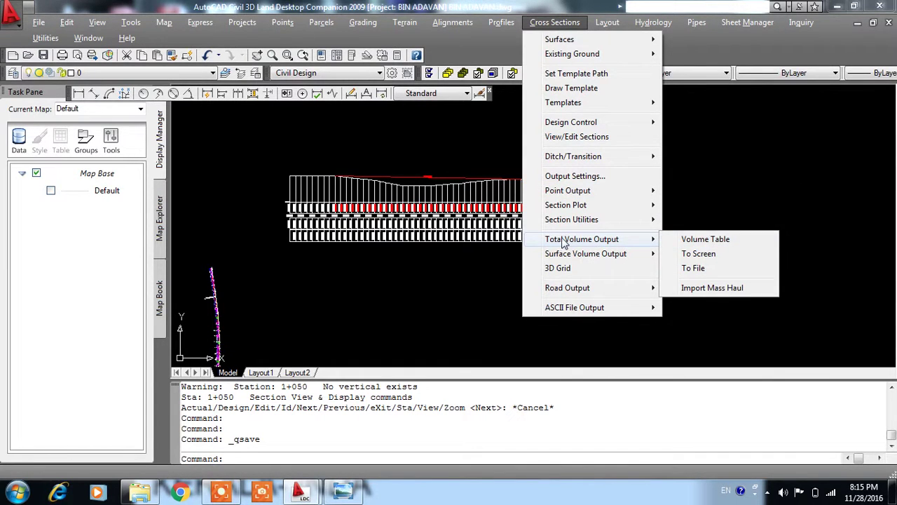
- Insert ROAD1's total volume table using average end area, curve correction and default cut/fill factors, right of the profiles
click(698, 239)
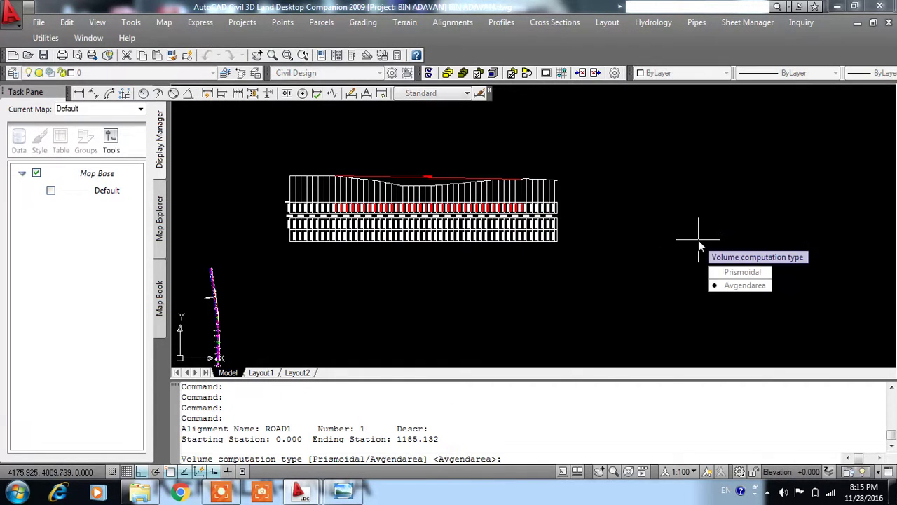
text(A)
key(Return)
text(Y)
key(Return)
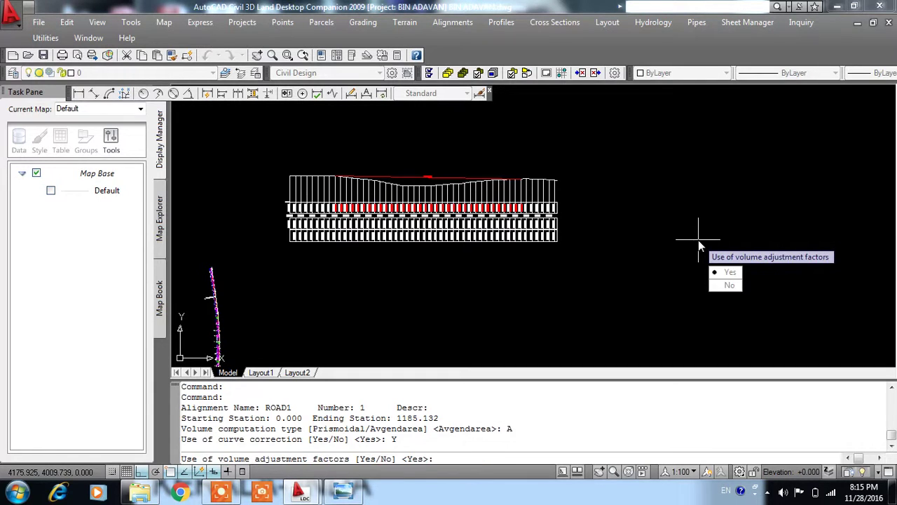
text(Y)
key(Return)
key(Return)
key(Return)
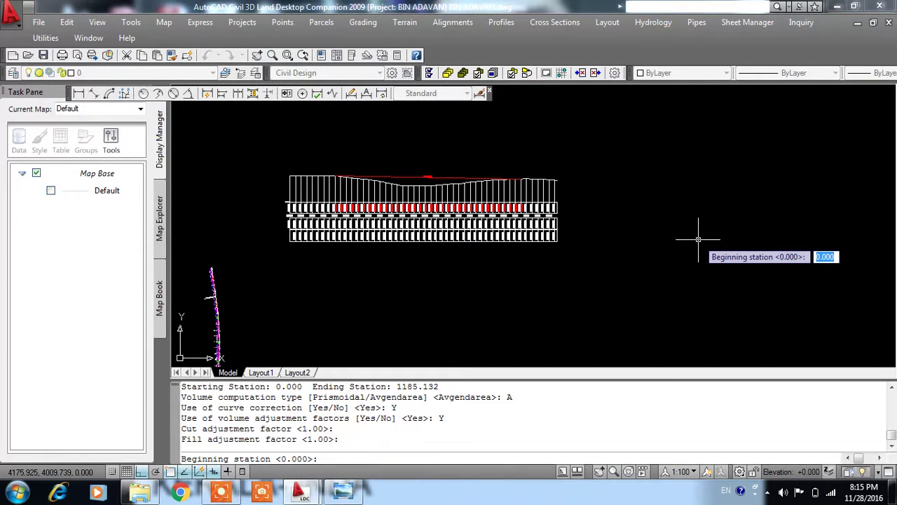
key(Return)
key(Return)
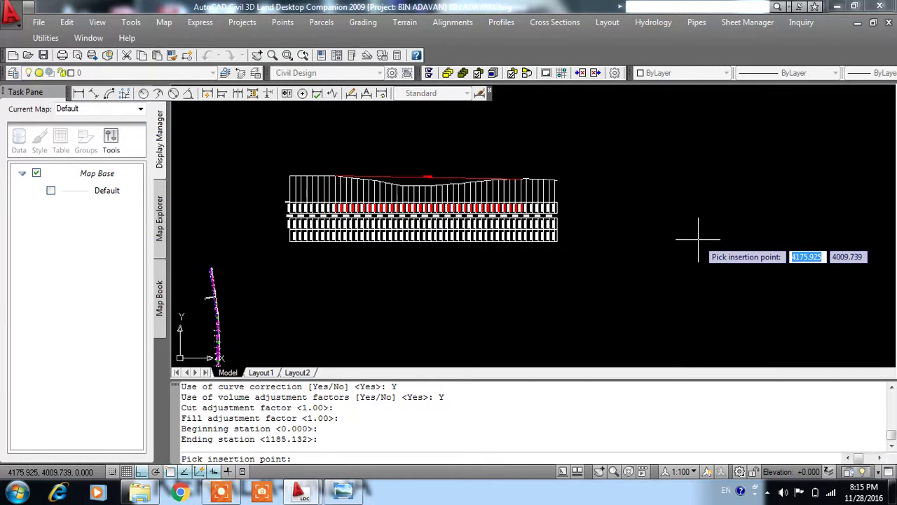
click(666, 155)
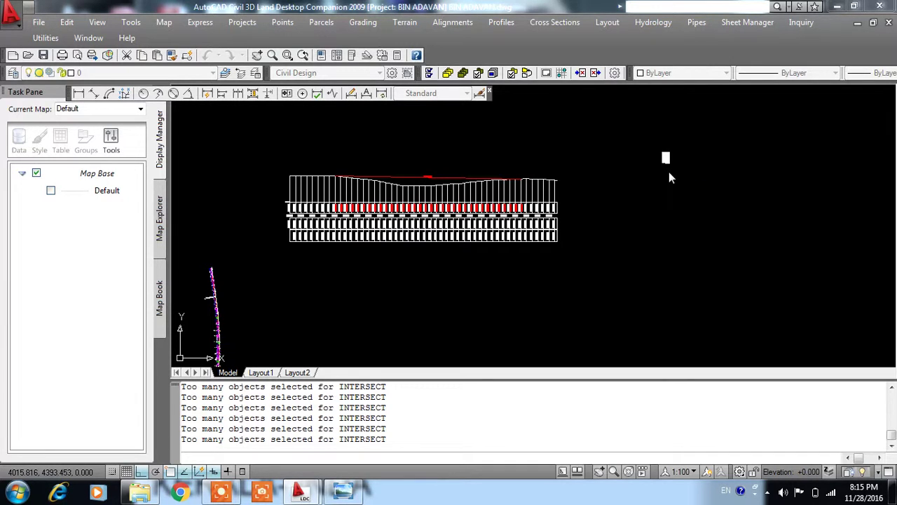
scroll(666, 165, up, 2)
scroll(673, 161, up, 3)
scroll(662, 193, up, 2)
scroll(660, 211, up, 3)
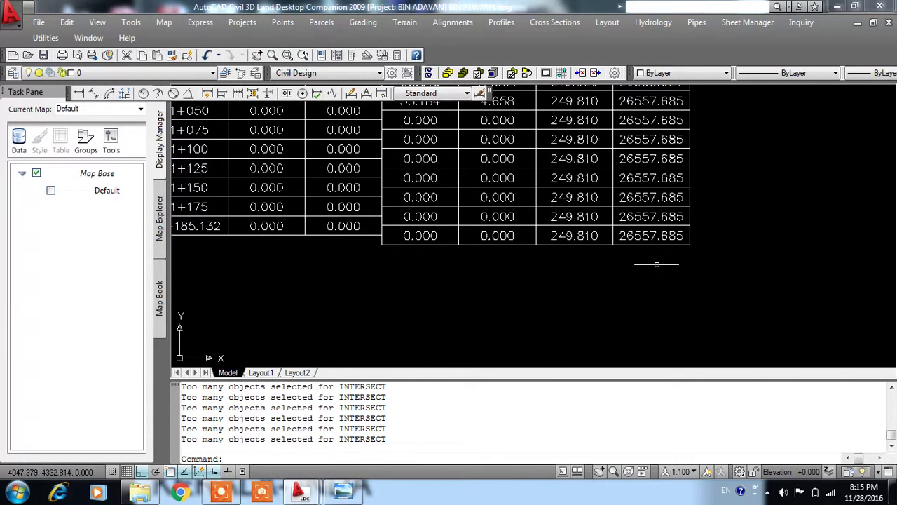
scroll(657, 264, down, 2)
scroll(623, 255, up, 3)
scroll(657, 280, down, 4)
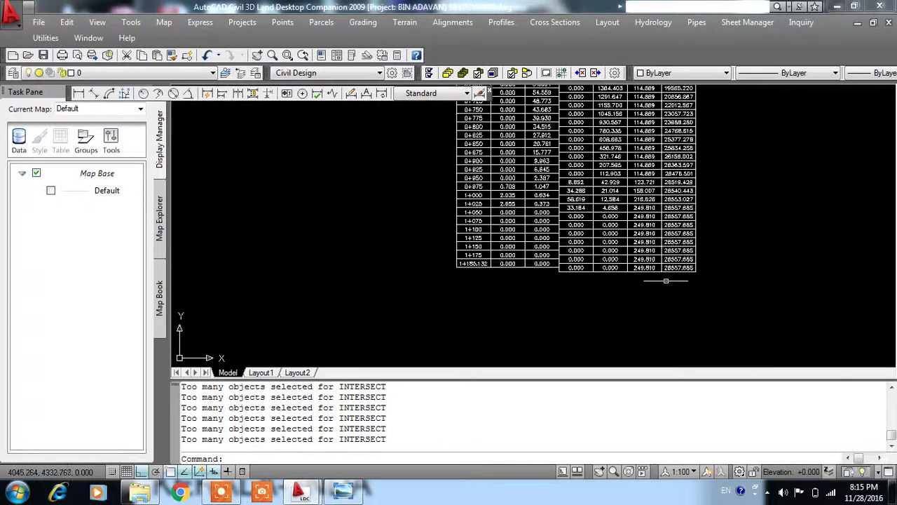
scroll(516, 236, up, 2)
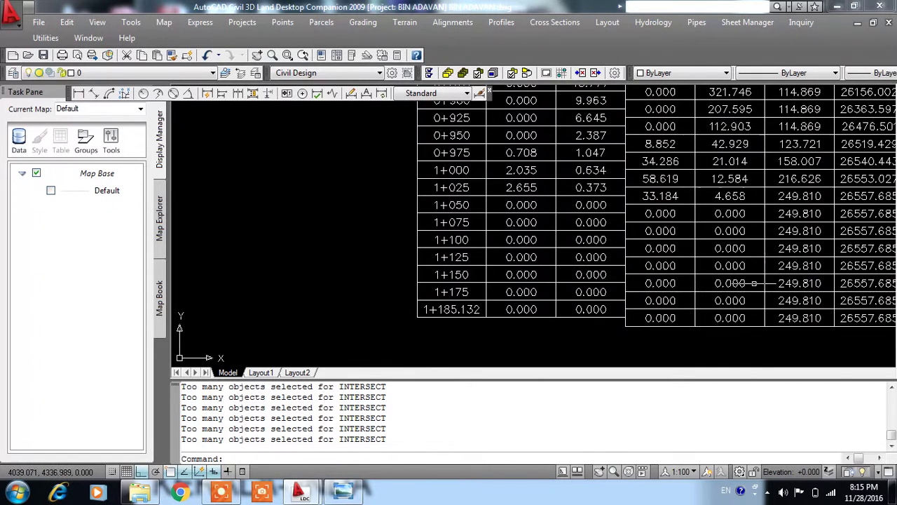
middle_drag(729, 318, 659, 285)
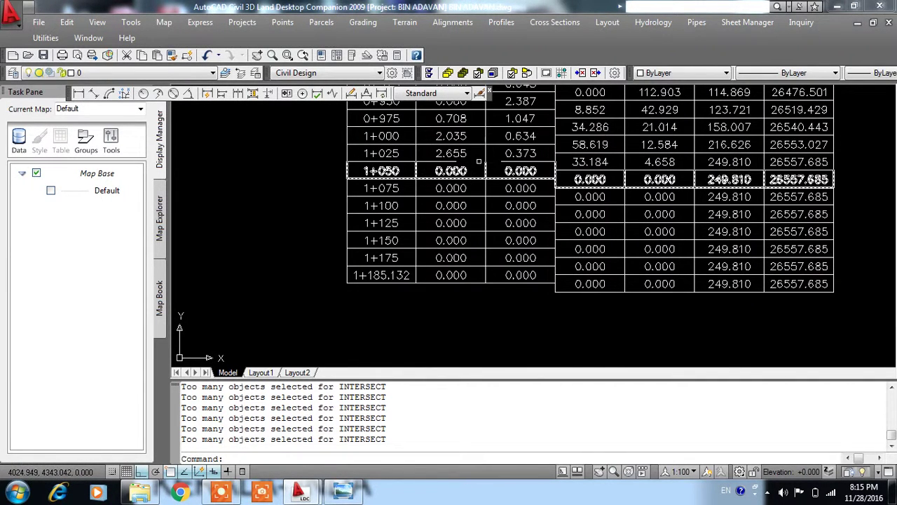